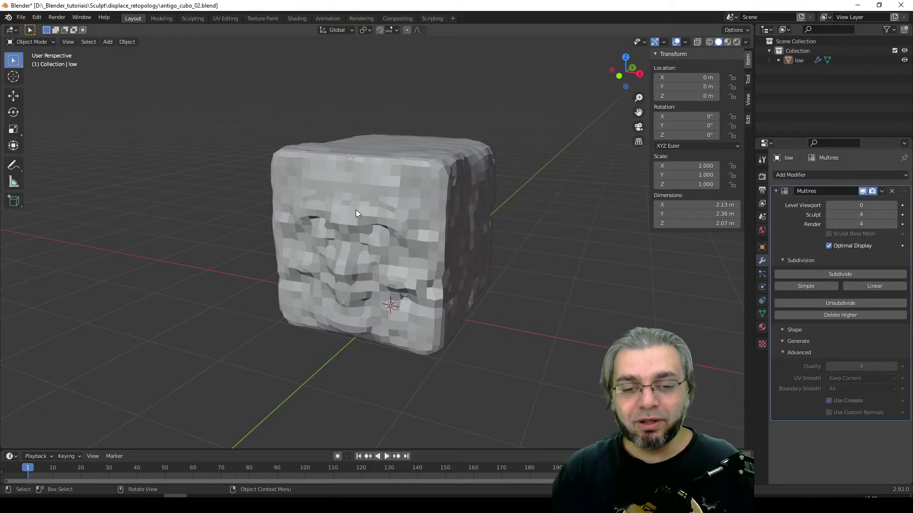
Select the sculpted cube 'low' in the 3D viewport.
click(375, 227)
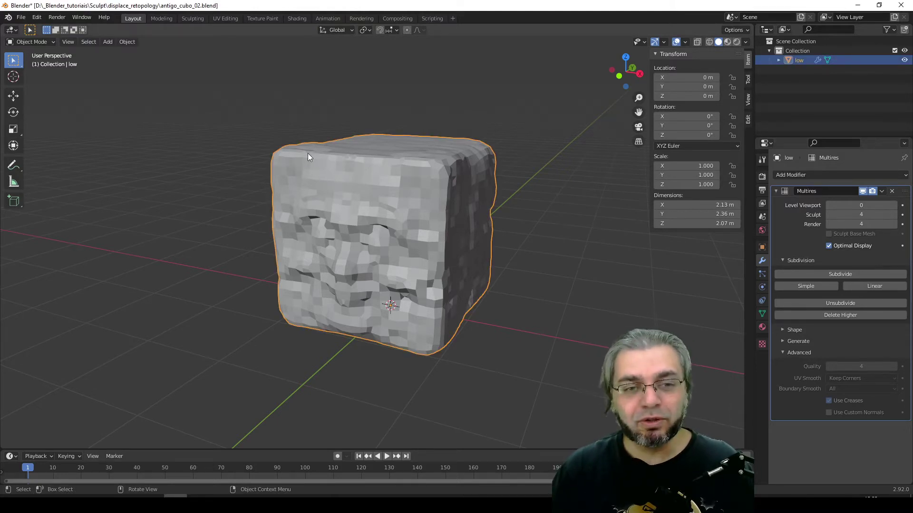
click(224, 19)
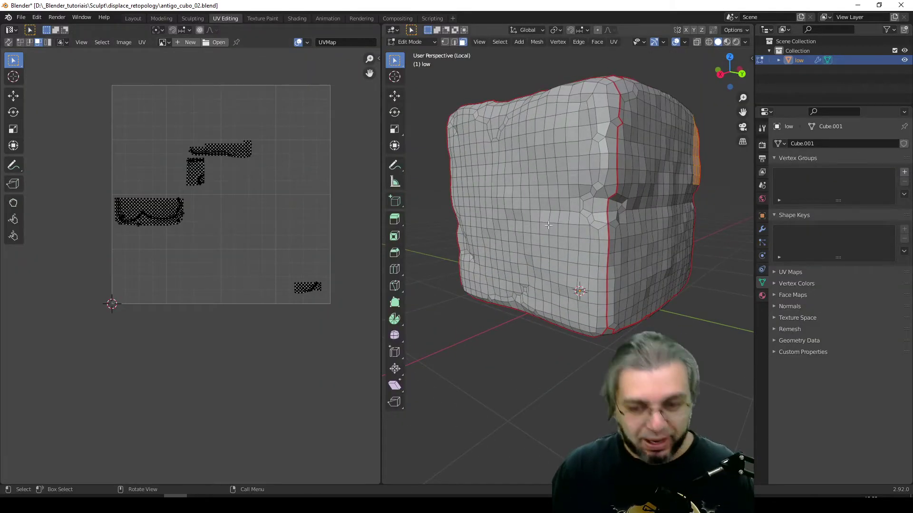
key(a)
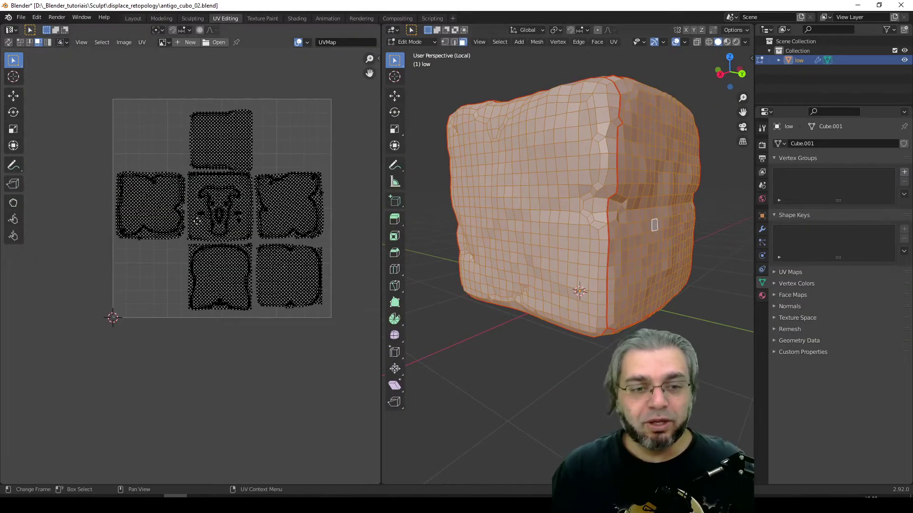
scroll(242, 205, up, 3)
scroll(243, 206, up, 1)
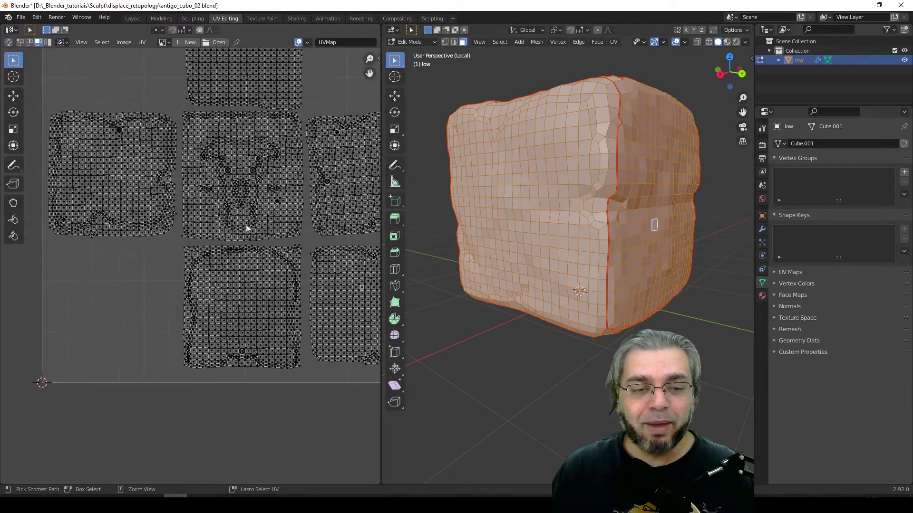
scroll(285, 266, up, 1)
scroll(206, 235, up, 1)
key(Home)
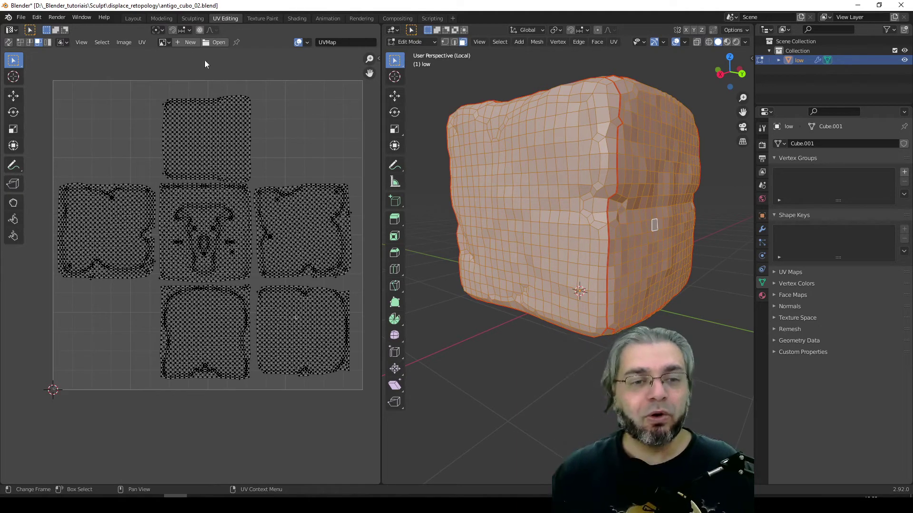
click(131, 19)
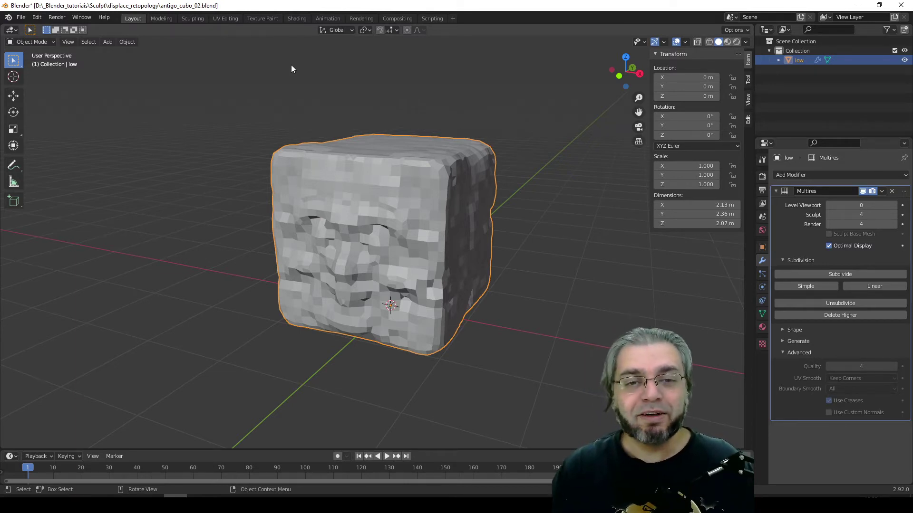
In the Shading workspace, add an Image Texture node left of the Principled BSDF.
click(296, 19)
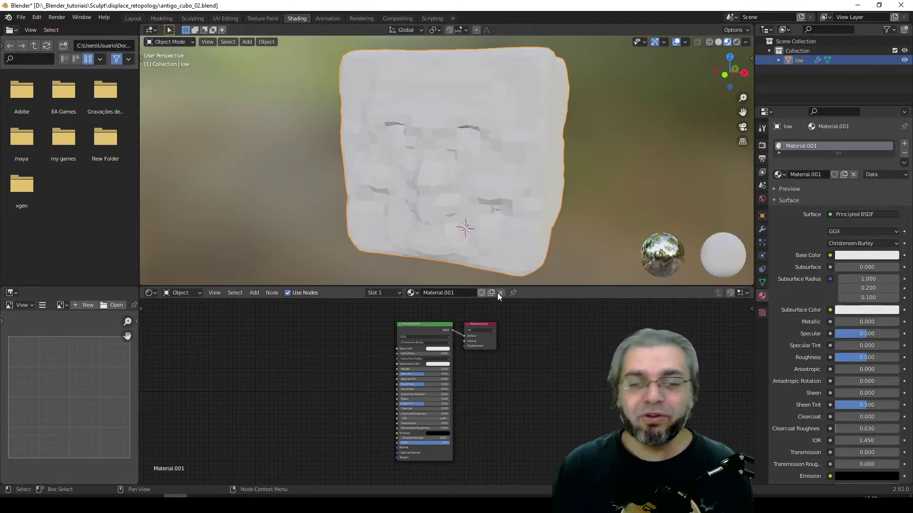
mouse_move(361, 390)
ctrl+middle_down()
mouse_move(321, 370)
mouse_move(333, 427)
ctrl+middle_up()
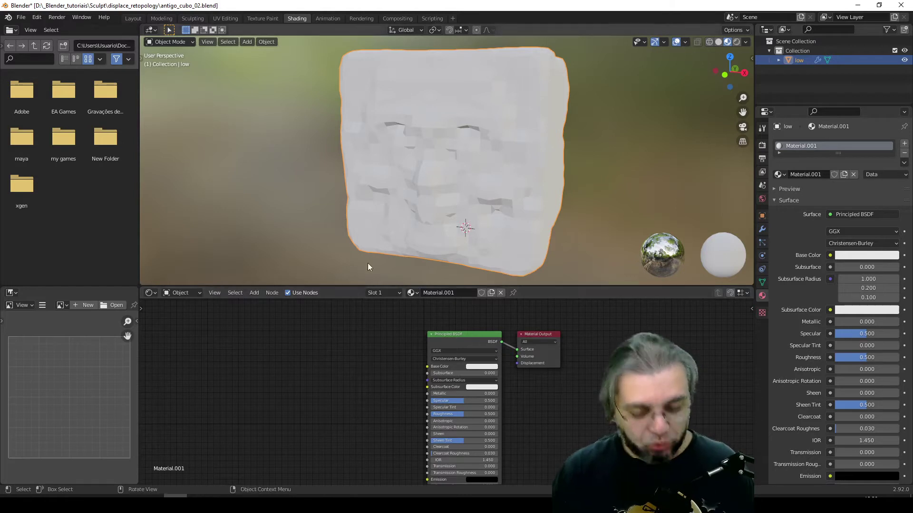
key(shift+a)
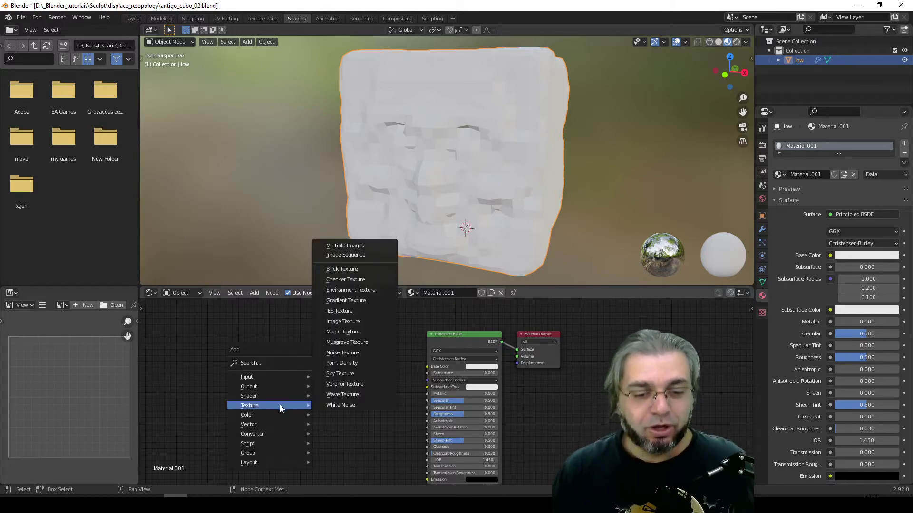
click(337, 321)
click(272, 341)
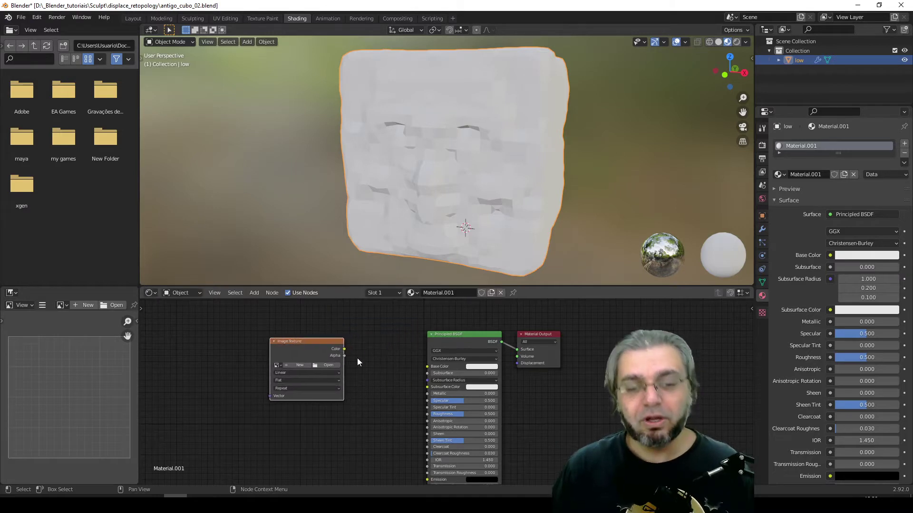
ctrl+middle_drag(346, 398, 281, 357)
middle_drag(345, 376, 403, 383)
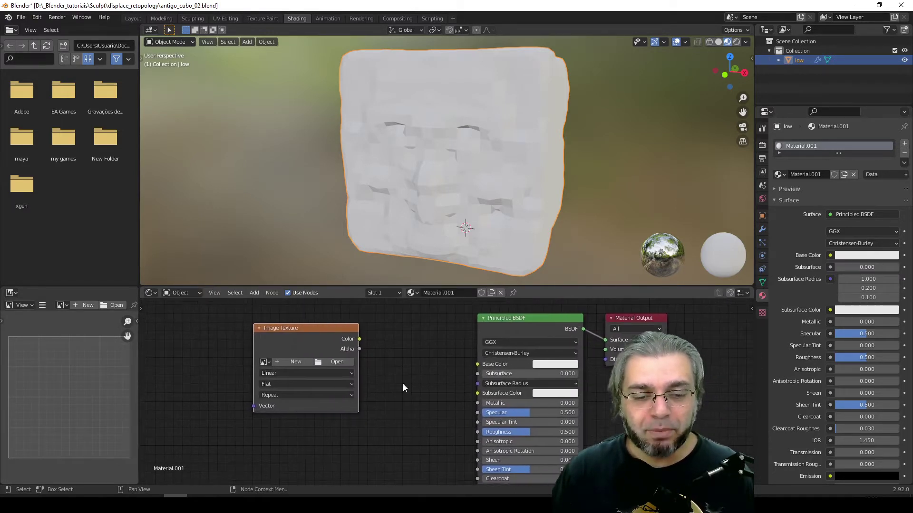
Create a new blank 2048×2048 image named cabecao_normal on the Image Texture node.
click(290, 362)
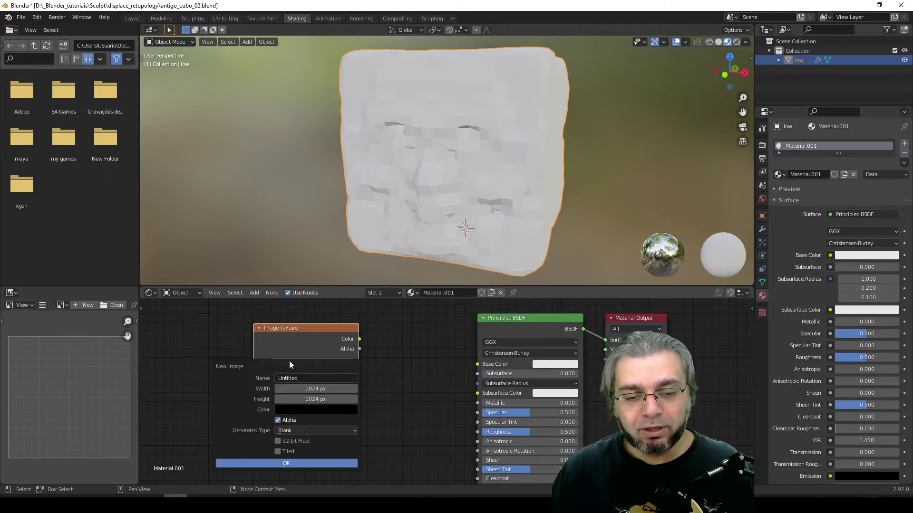
click(301, 378)
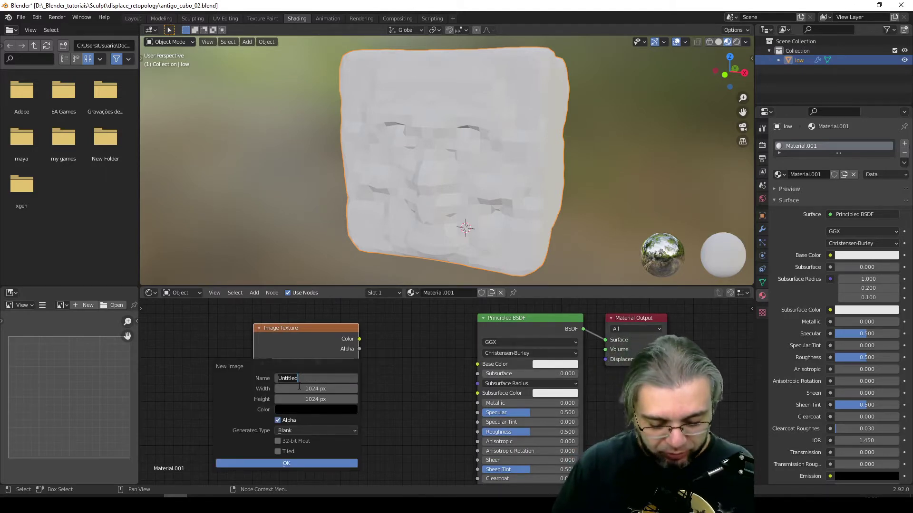
text(cabeca)
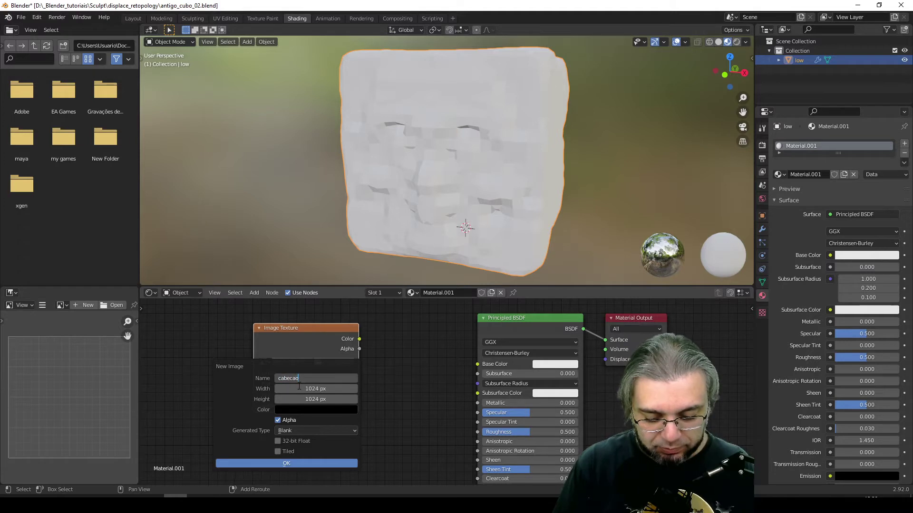
text(o_normal)
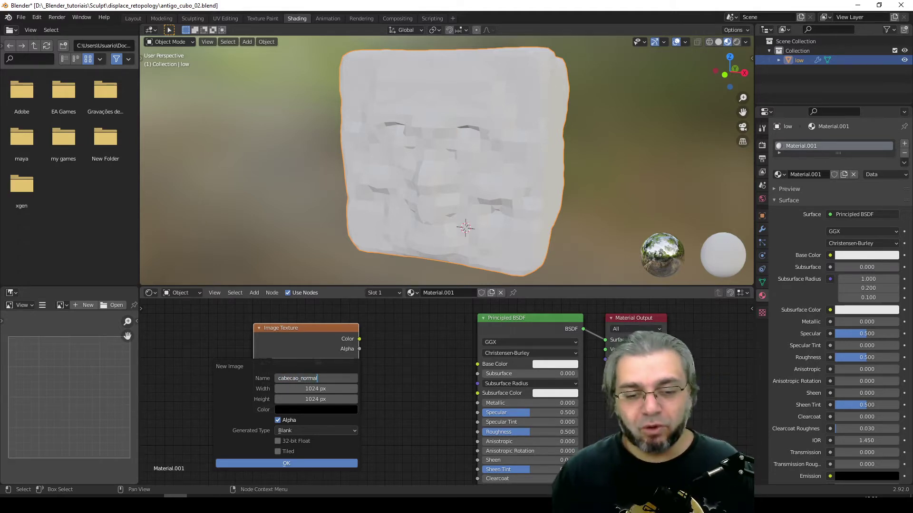
key(Return)
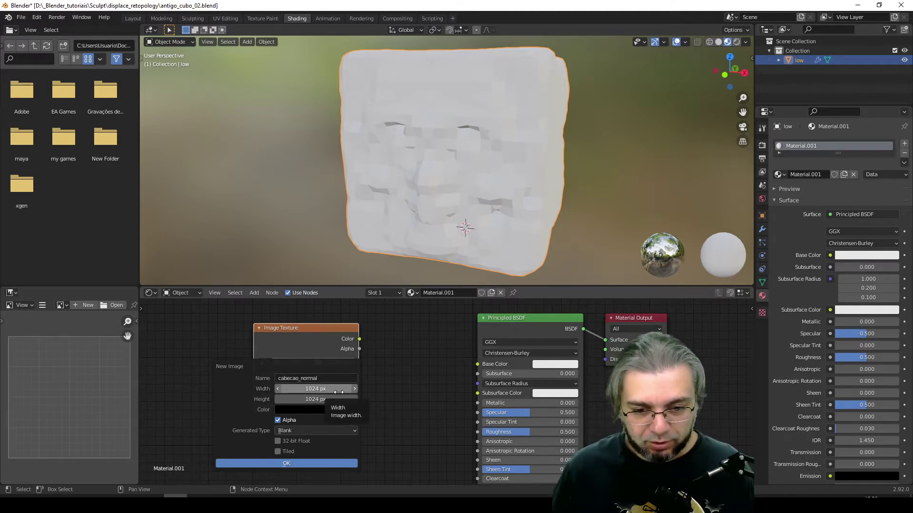
click(338, 391)
text(20)
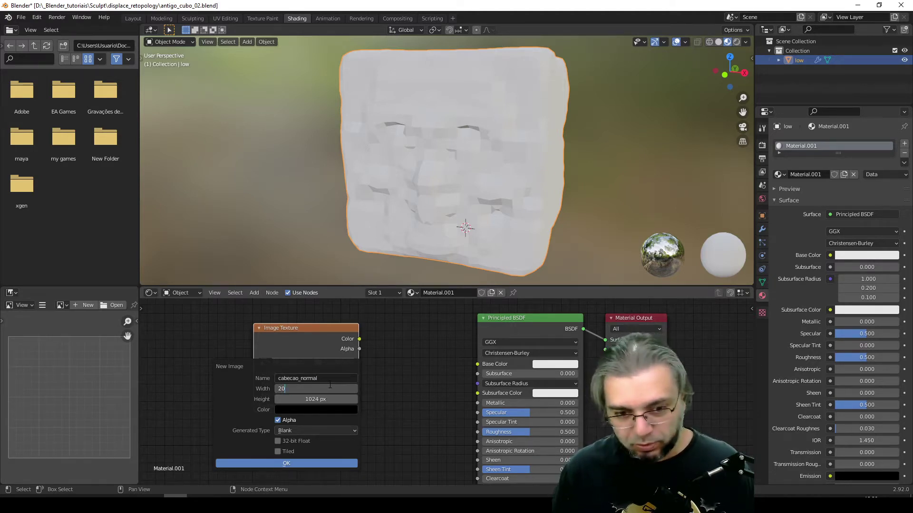
text(48)
key(Tab)
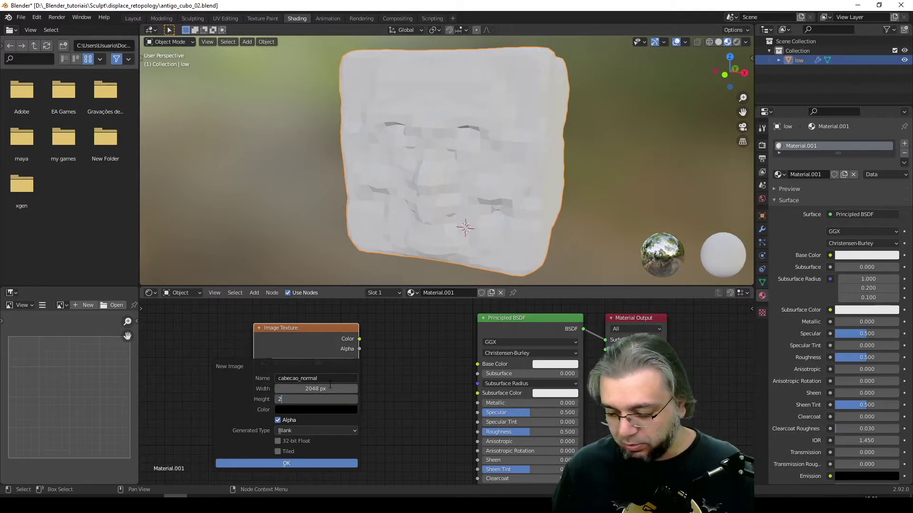
text(048)
key(Tab)
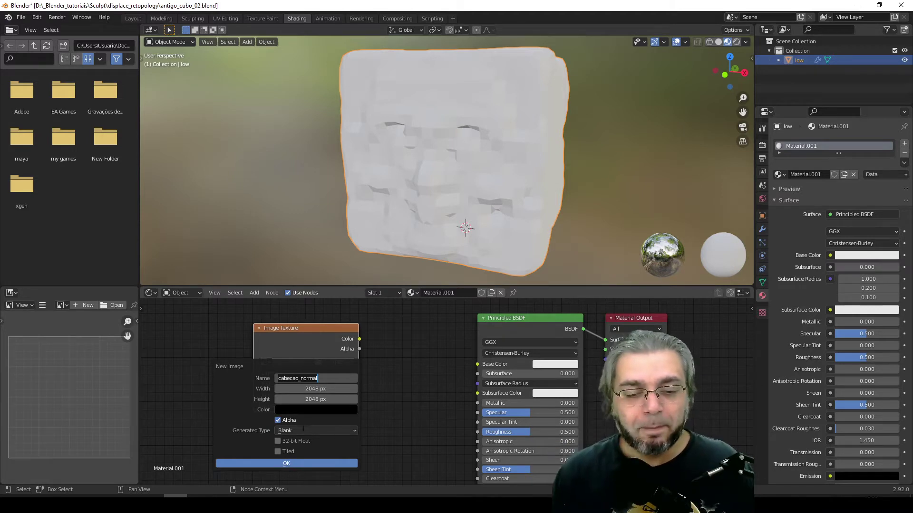
click(286, 464)
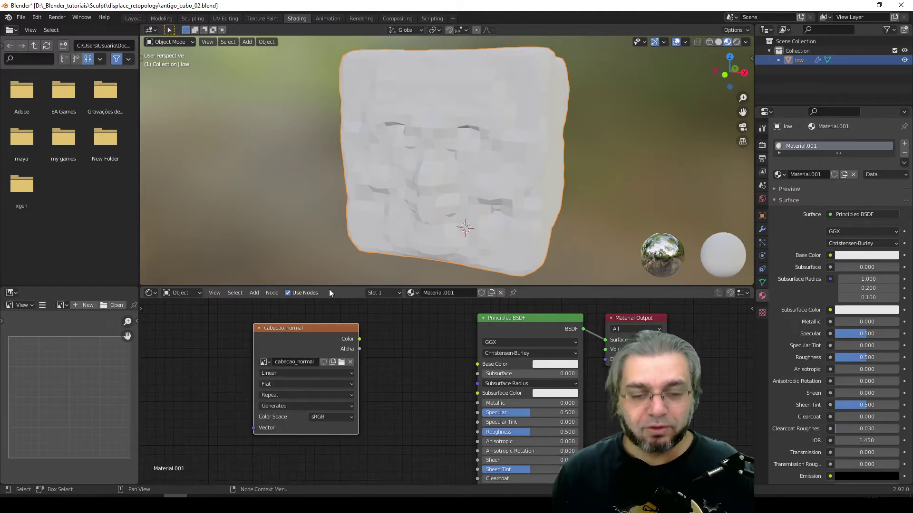
Nudge the cabecao_normal node left, deselect everything, and reselect the cube.
drag(316, 332, 308, 333)
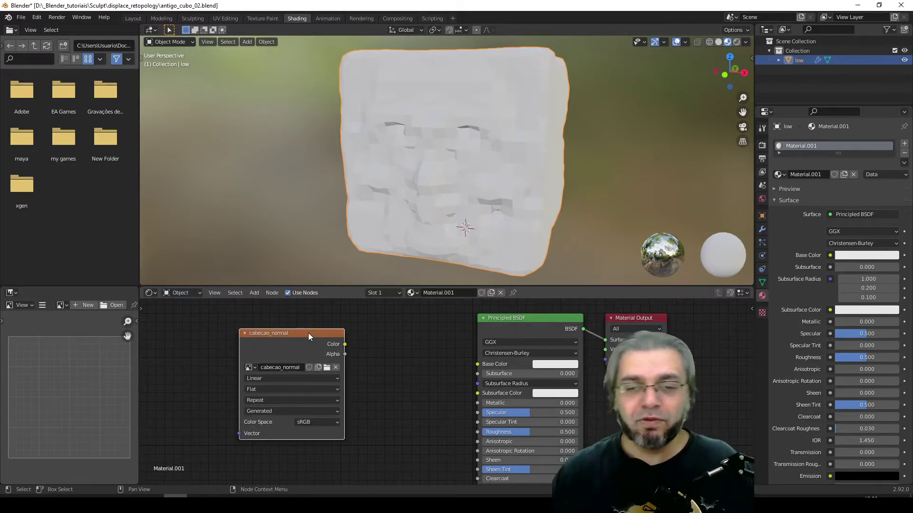
key(alt+a)
click(392, 192)
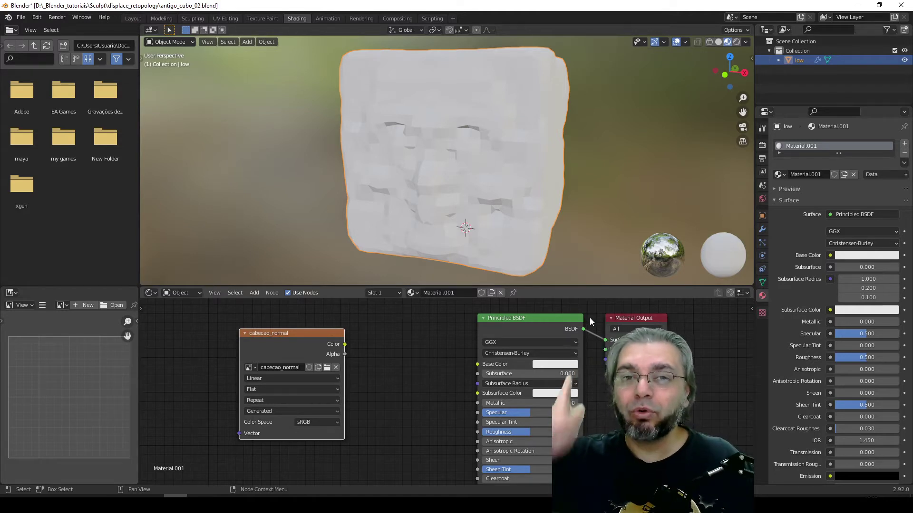
Keep Cycles as the render engine and expand the Bake panel in Render Properties.
click(762, 148)
click(862, 144)
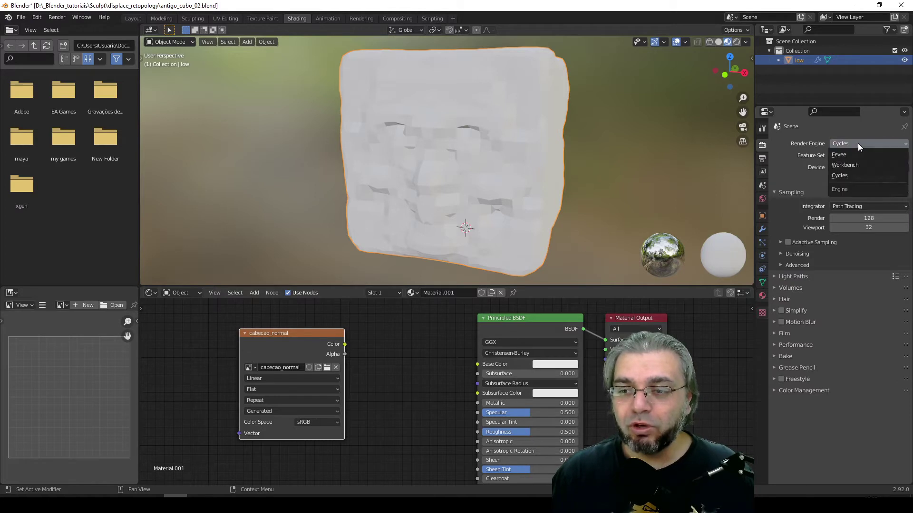
click(845, 175)
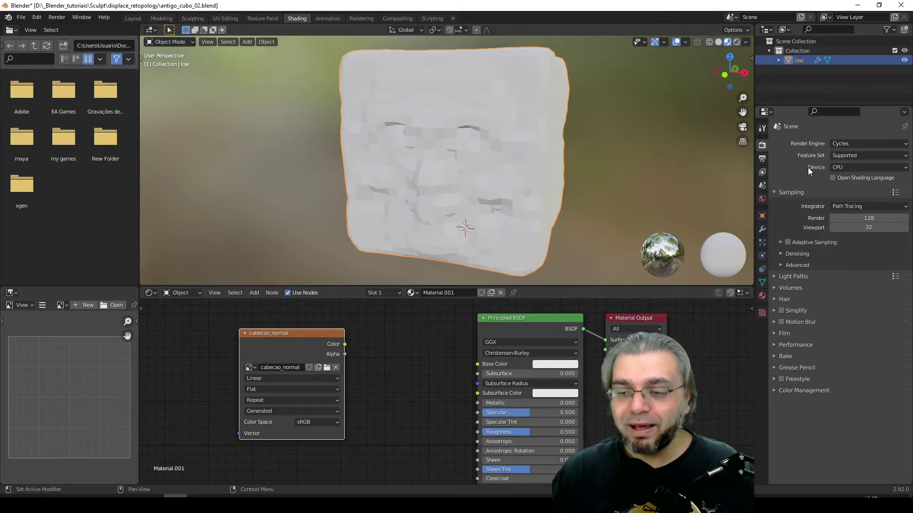
click(776, 357)
scroll(796, 393, down, 2)
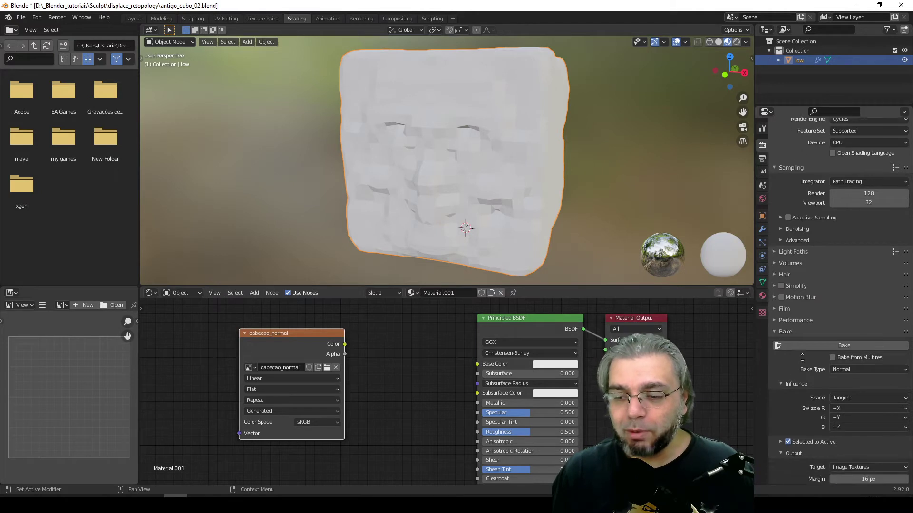
scroll(796, 394, down, 2)
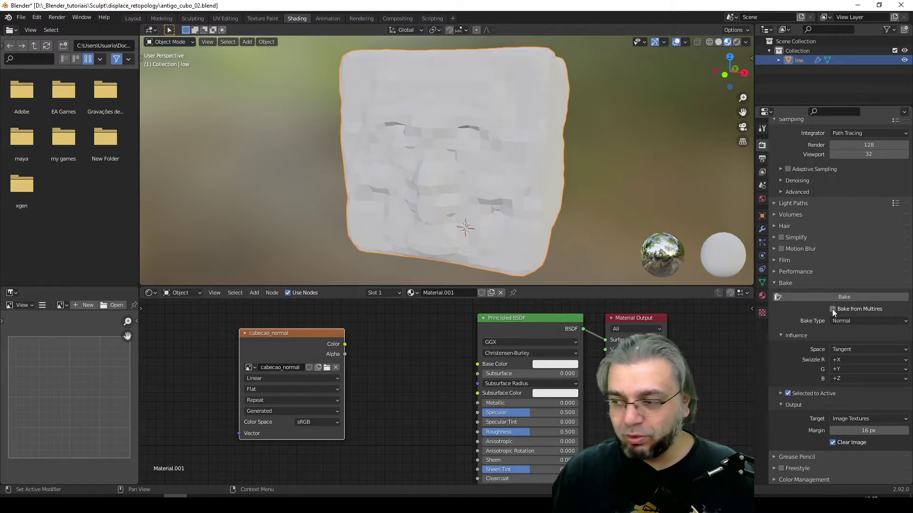
Bake from Multires with Bake Type Normals, after briefly trying Displacement.
click(832, 309)
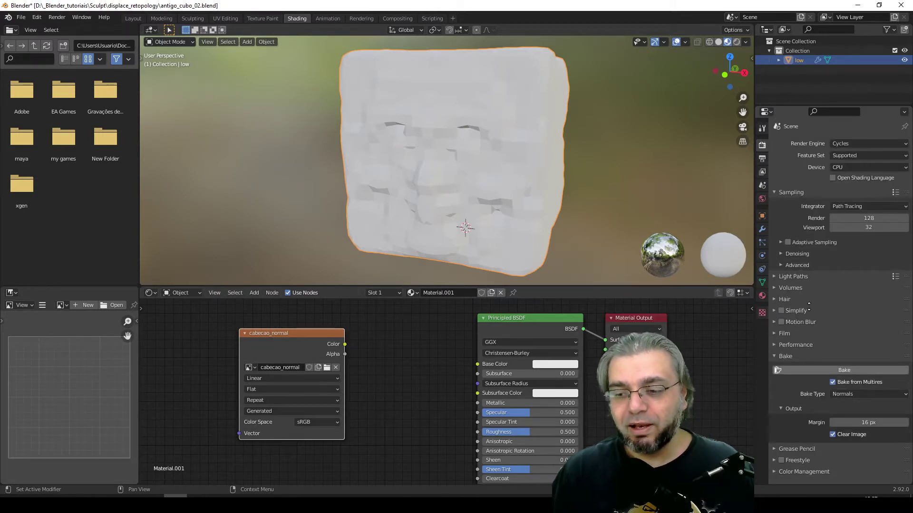
click(841, 393)
click(847, 414)
click(844, 394)
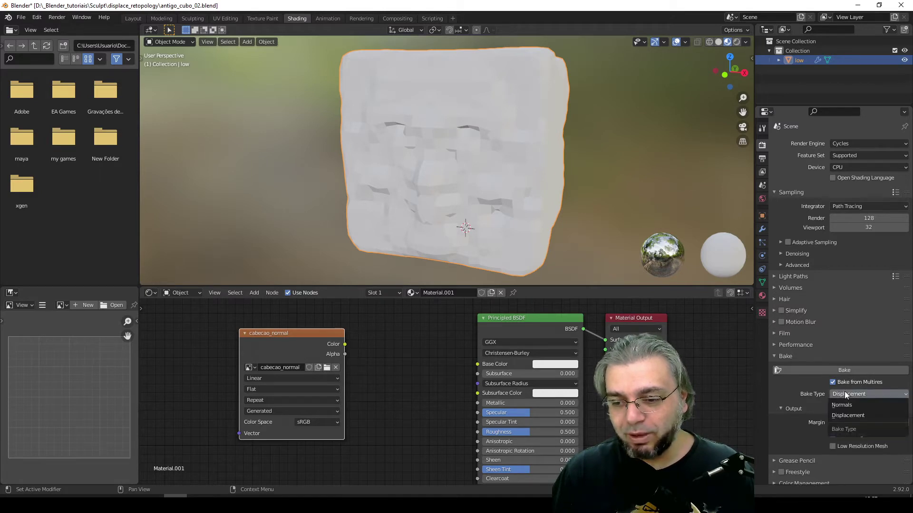
click(843, 404)
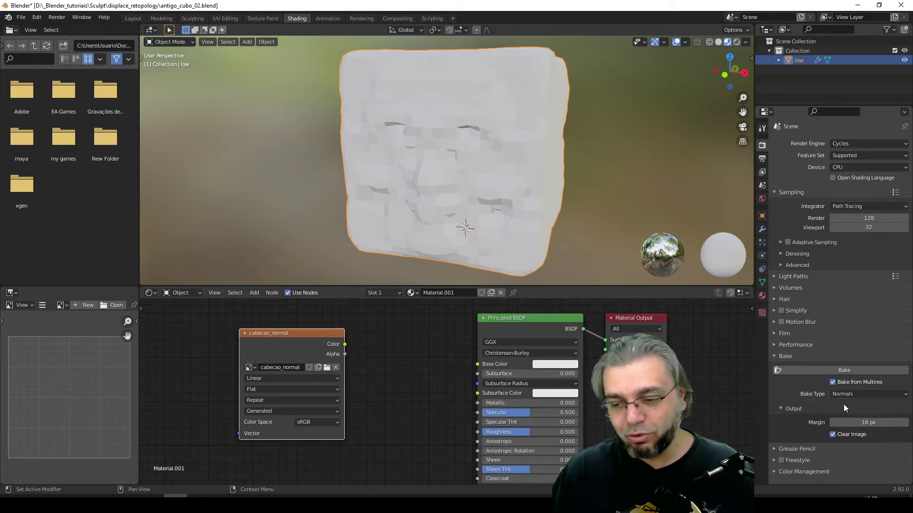
click(834, 371)
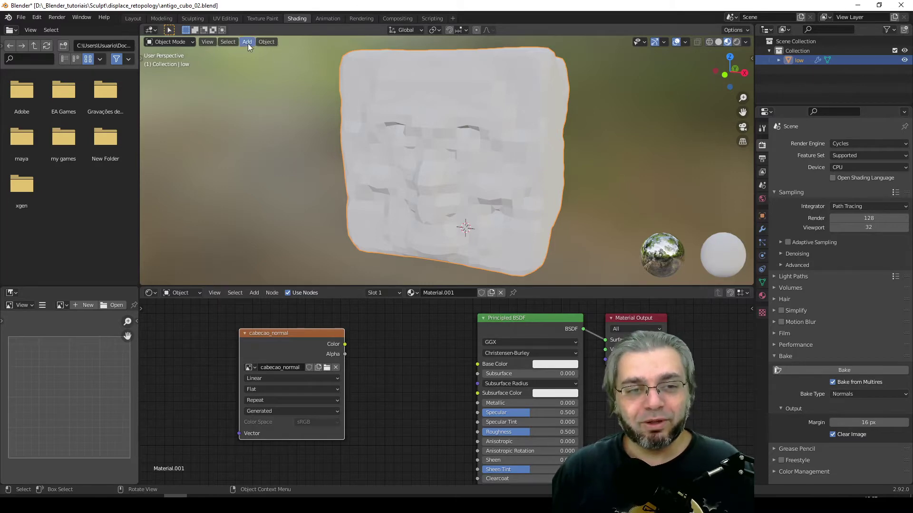
In UV Editing, zoom out and deselect the mesh to view the baked normal map.
click(227, 17)
scroll(522, 267, down, 3)
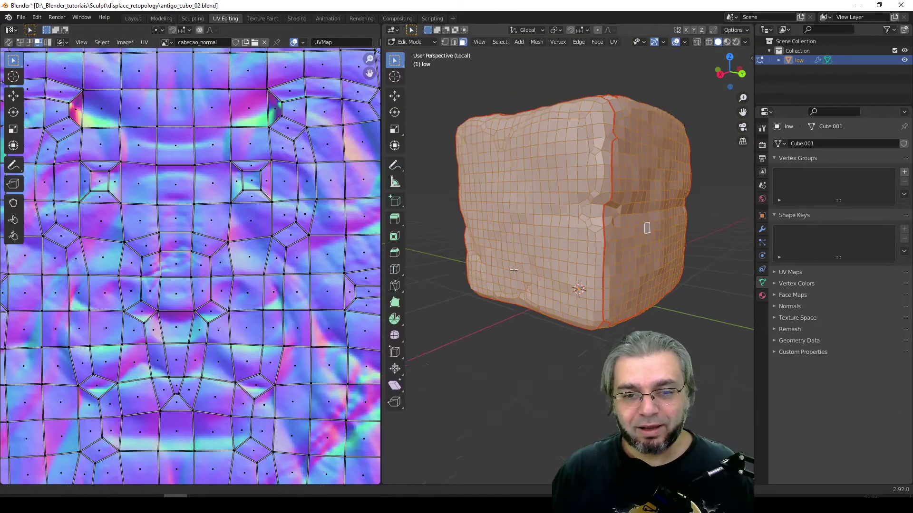
scroll(476, 290, down, 2)
scroll(261, 318, down, 5)
scroll(261, 318, down, 3)
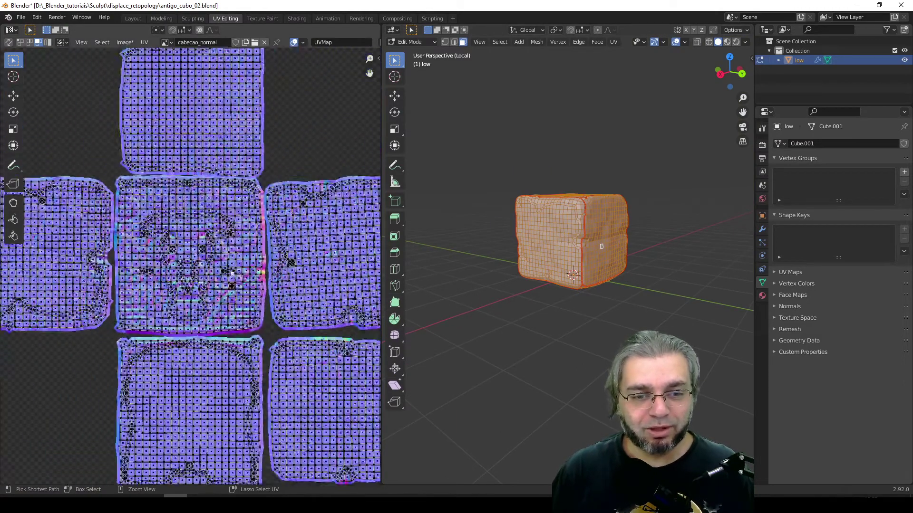
scroll(261, 319, down, 1)
key(alt+a)
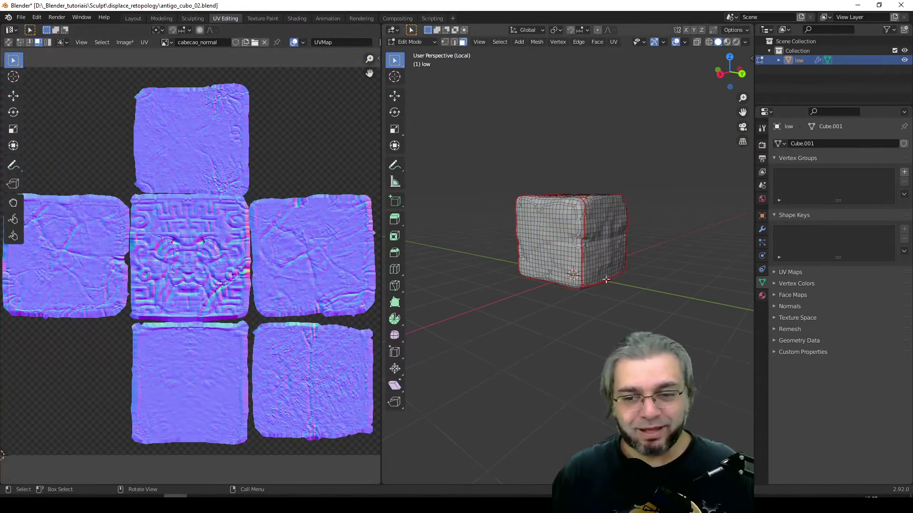
Orbit and zoom in on the normal map detail, then return to the Layout workspace.
middle_drag(606, 280, 561, 286)
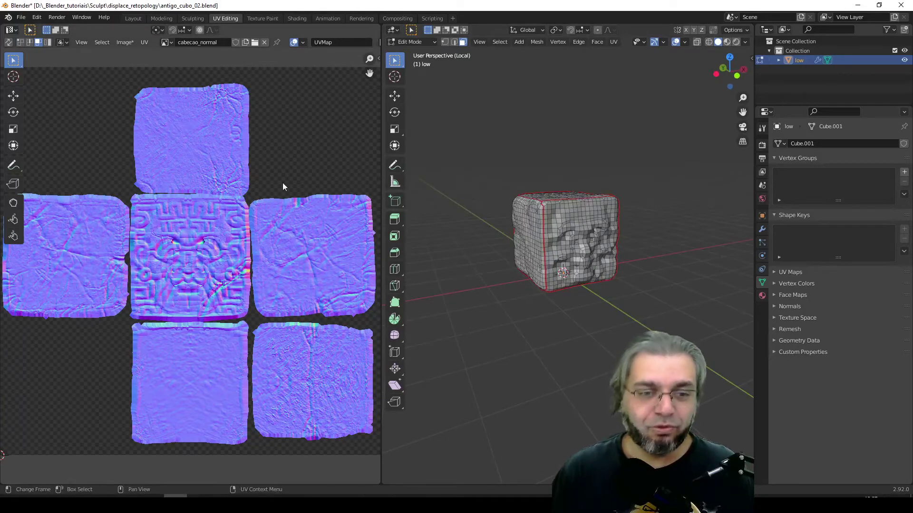
scroll(198, 247, up, 1)
scroll(195, 252, up, 2)
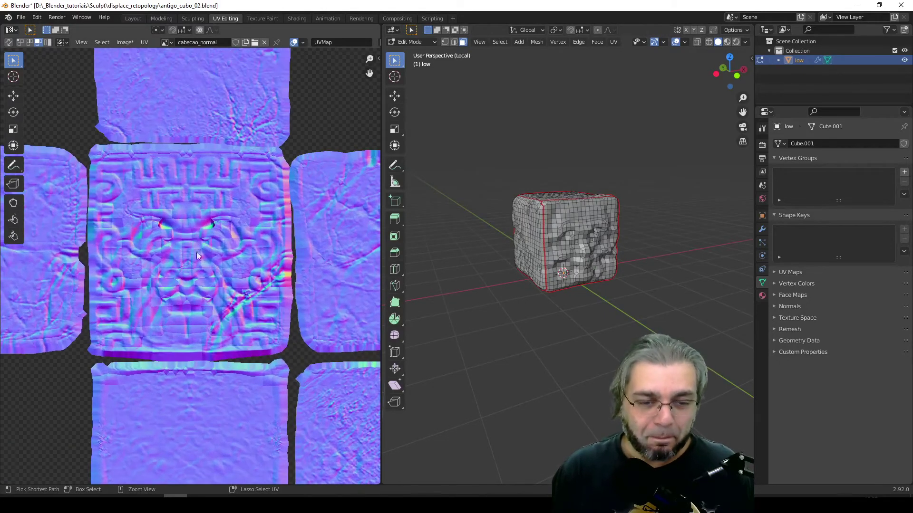
scroll(212, 244, up, 2)
scroll(212, 247, up, 1)
scroll(212, 254, up, 1)
scroll(214, 263, up, 1)
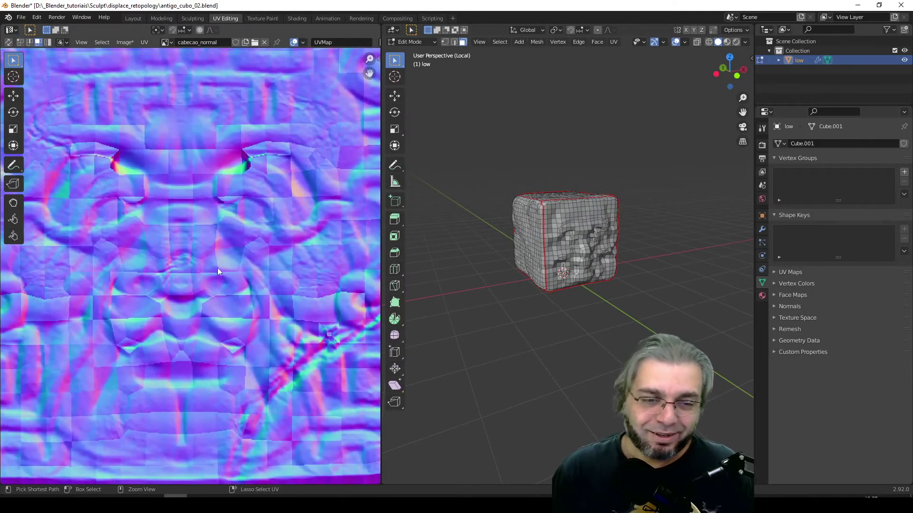
scroll(210, 261, up, 1)
ctrl+middle_drag(200, 255, 240, 284)
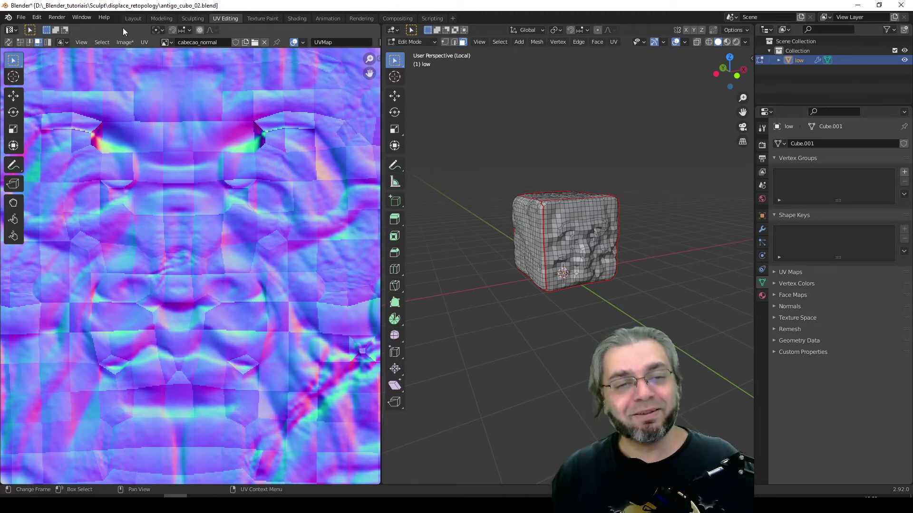
click(133, 18)
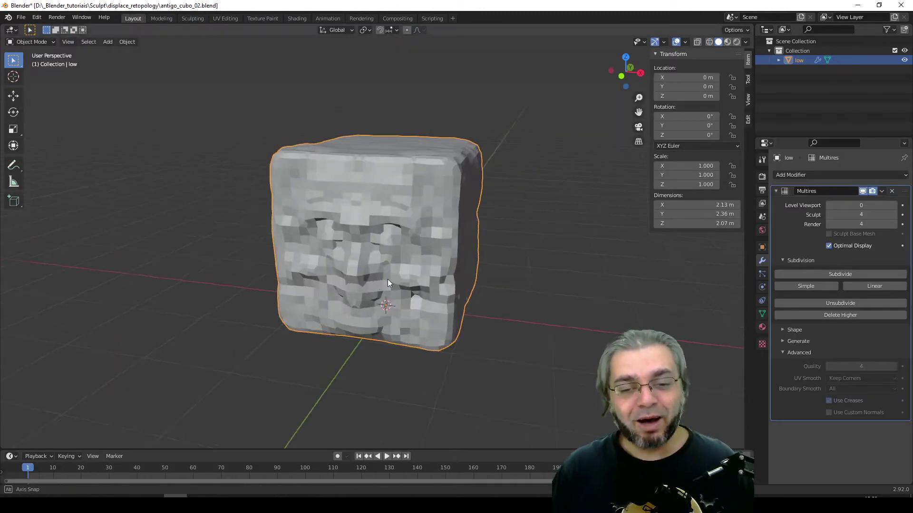
Orbit and zoom toward the cube and bring up its Object Context Menu.
middle_drag(387, 281, 423, 287)
scroll(390, 293, up, 2)
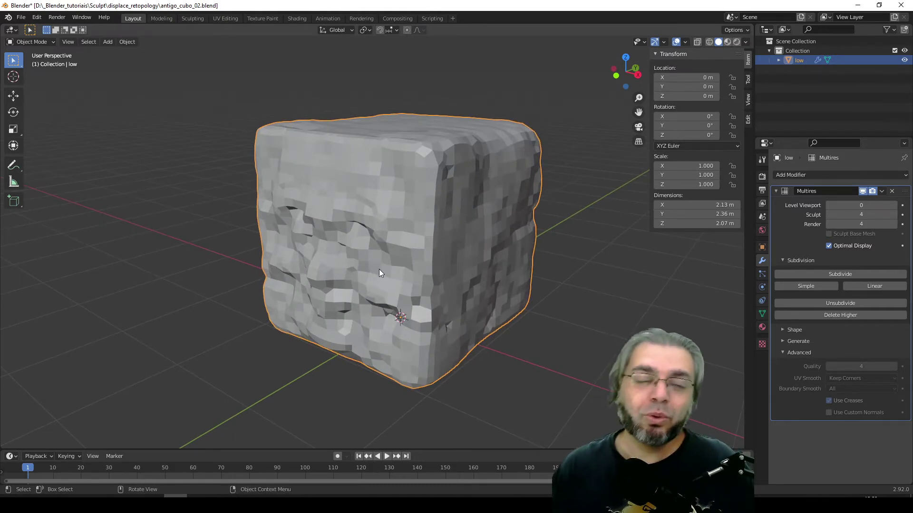
right_click(378, 199)
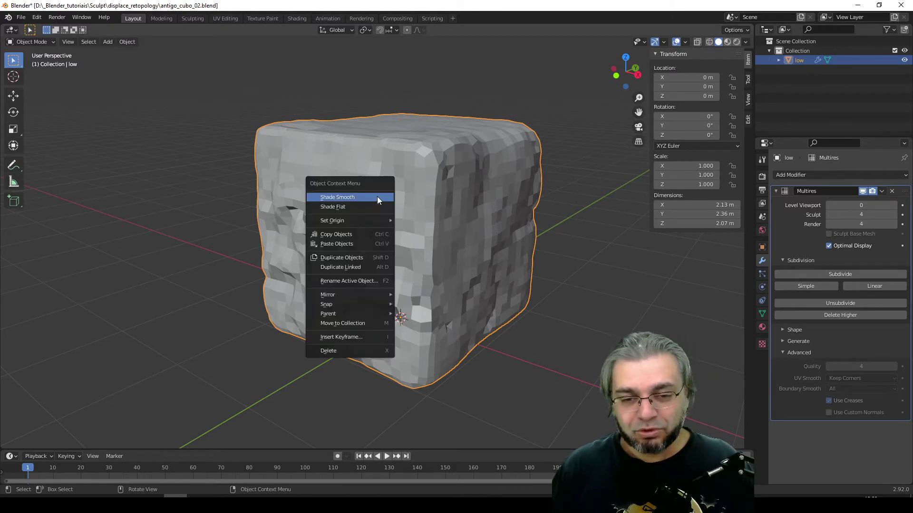
Apply Shade Flat, then Shade Smooth to the cube, and orbit to check it.
click(342, 208)
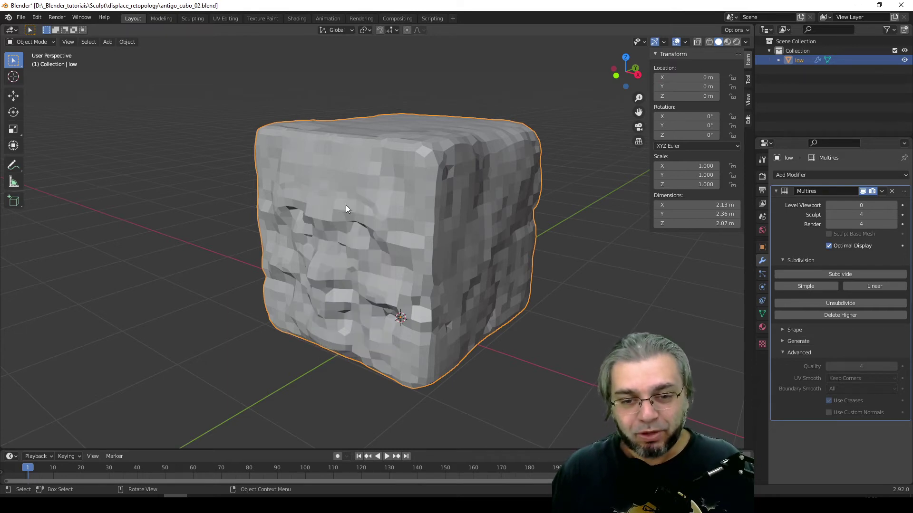
right_click(372, 179)
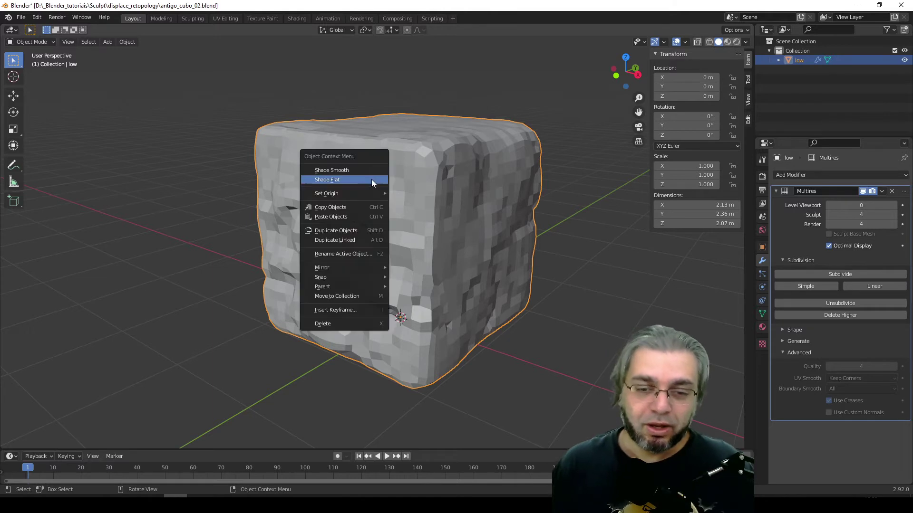
click(346, 169)
middle_drag(344, 192, 376, 203)
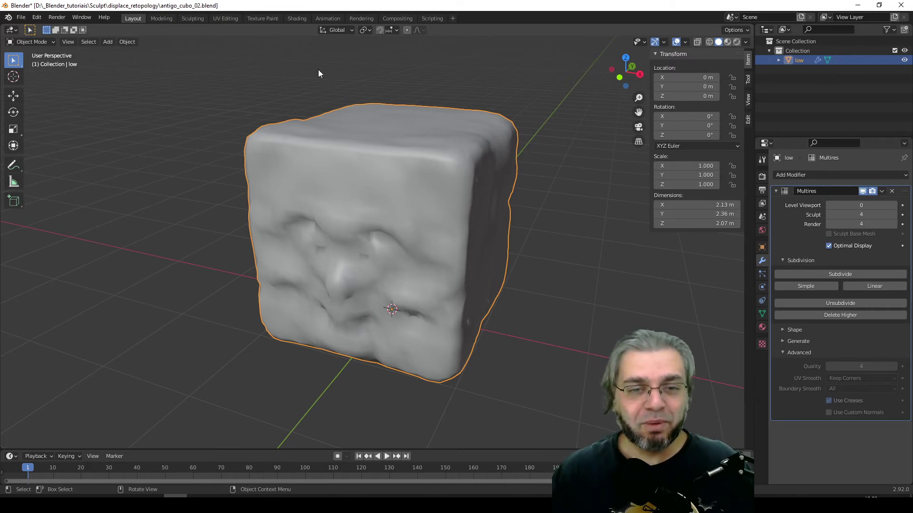
Re-run the Normals bake from Multires from the Shading workspace.
click(294, 18)
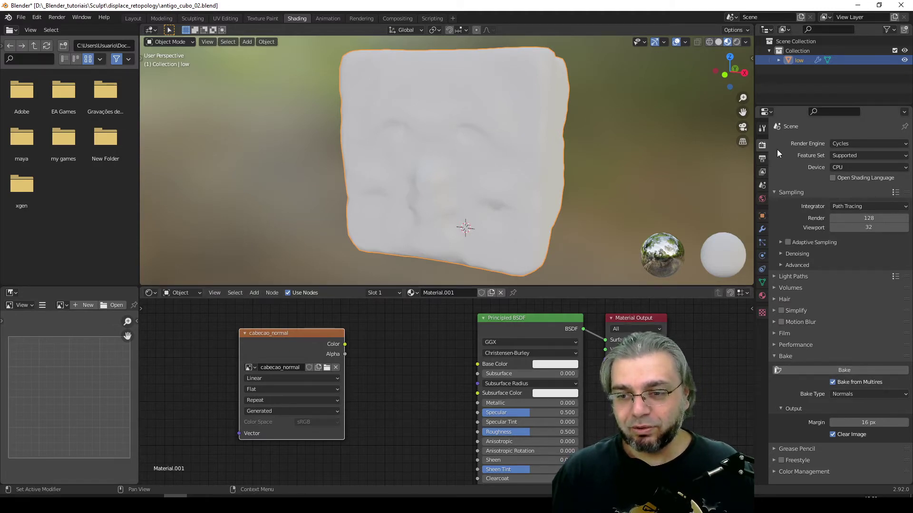
click(827, 371)
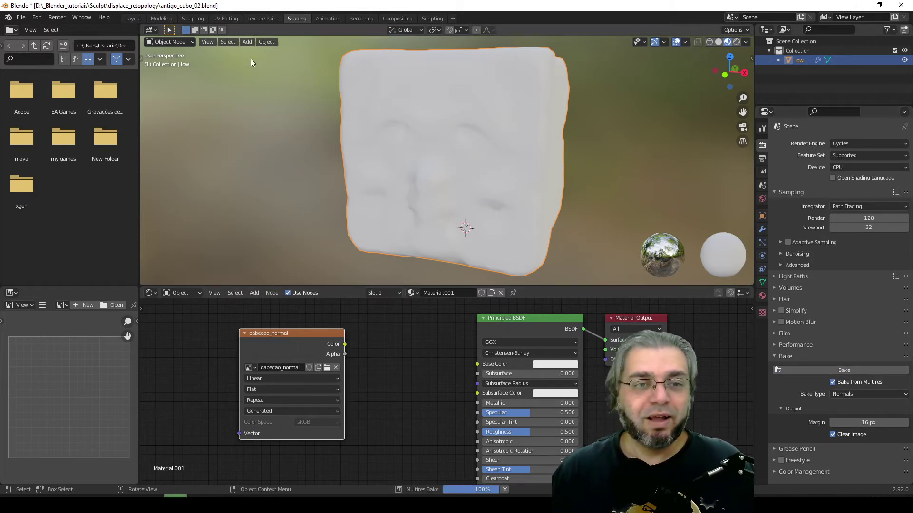
In UV Editing, zoom in and out across the re-baked normal map's UV islands.
click(228, 19)
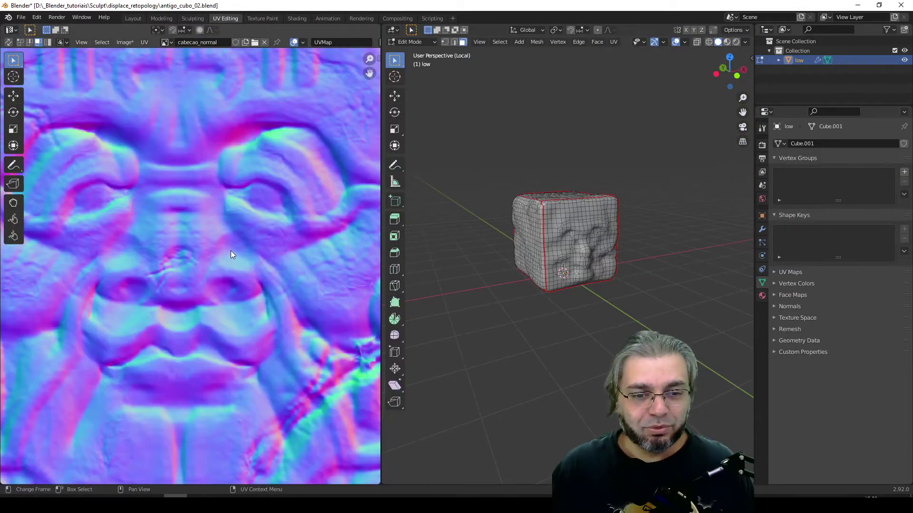
scroll(237, 270, down, 1)
scroll(228, 270, down, 4)
scroll(204, 263, down, 1)
scroll(202, 211, up, 1)
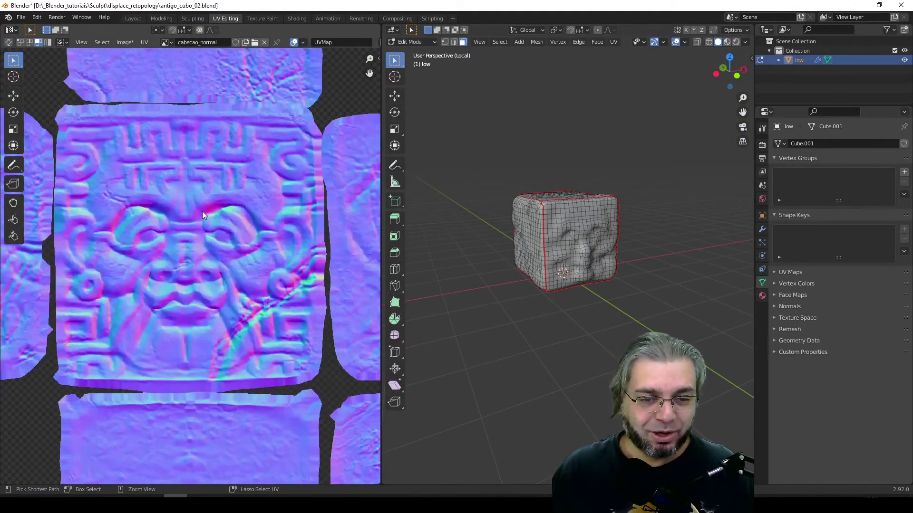
scroll(236, 268, up, 4)
scroll(236, 268, up, 1)
scroll(284, 207, up, 1)
scroll(284, 206, up, 1)
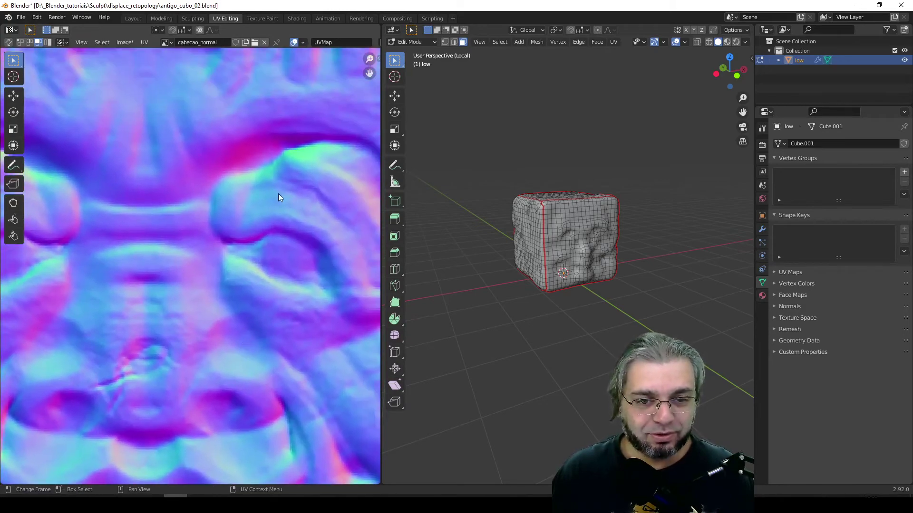
scroll(278, 193, up, 2)
scroll(255, 207, down, 1)
scroll(240, 236, up, 2)
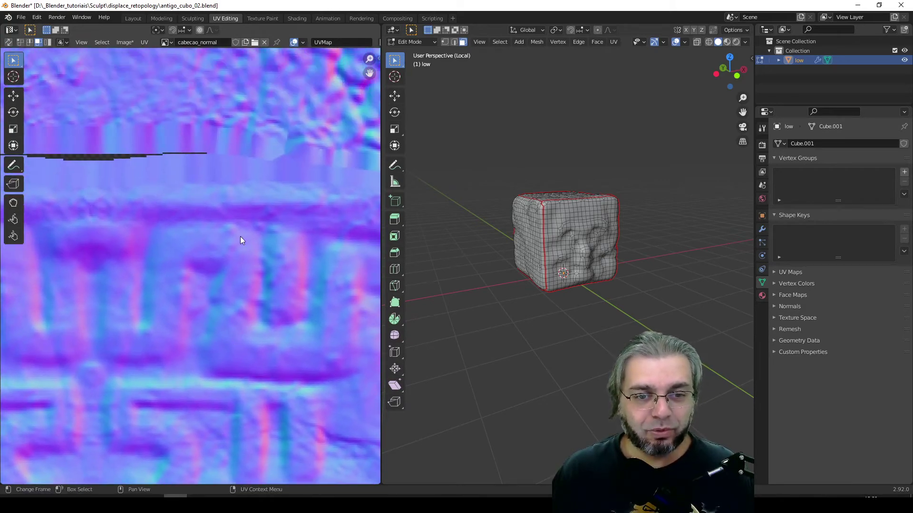
scroll(227, 241, up, 1)
scroll(227, 241, down, 3)
scroll(215, 306, down, 2)
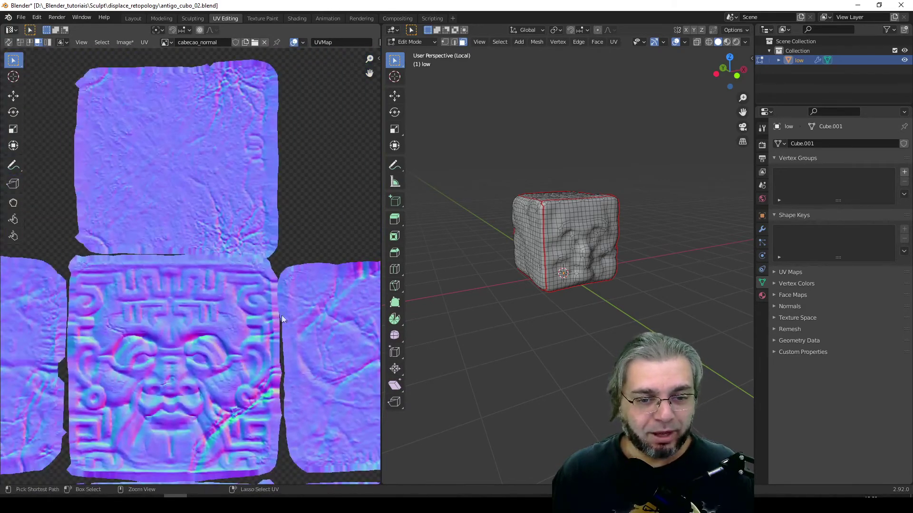
scroll(282, 315, up, 4)
scroll(189, 225, up, 2)
scroll(193, 238, up, 1)
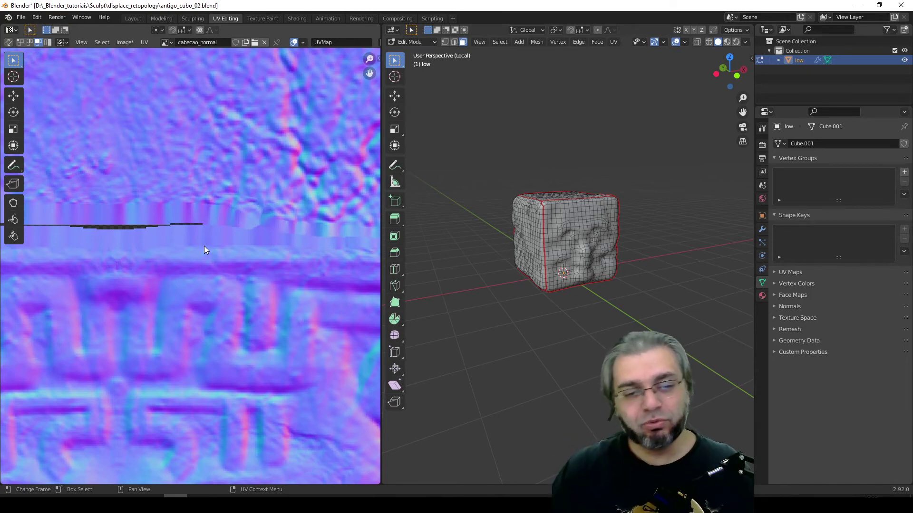
Check the front face's top-edge seam, then shift the cabecao_normal node further left.
mouse_move(179, 275)
ctrl+middle_down()
mouse_move(189, 340)
mouse_move(203, 328)
ctrl+middle_up()
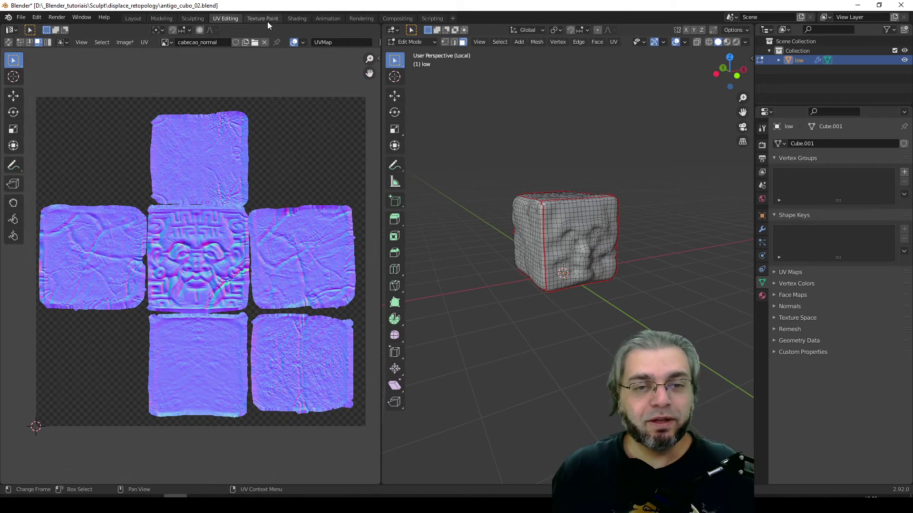
click(299, 19)
drag(292, 331, 213, 332)
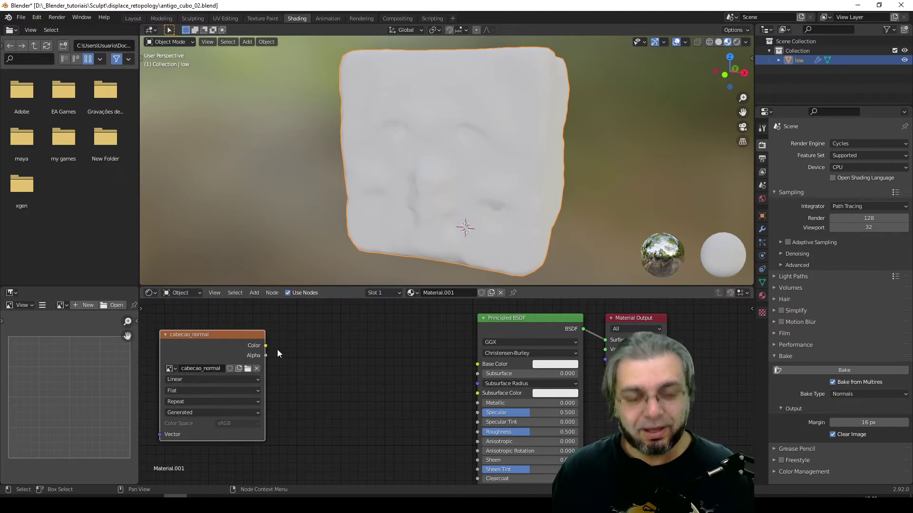
Save the baked normal map as cabecao_normal.png (PNG) on the Desktop from UV Editing.
click(225, 18)
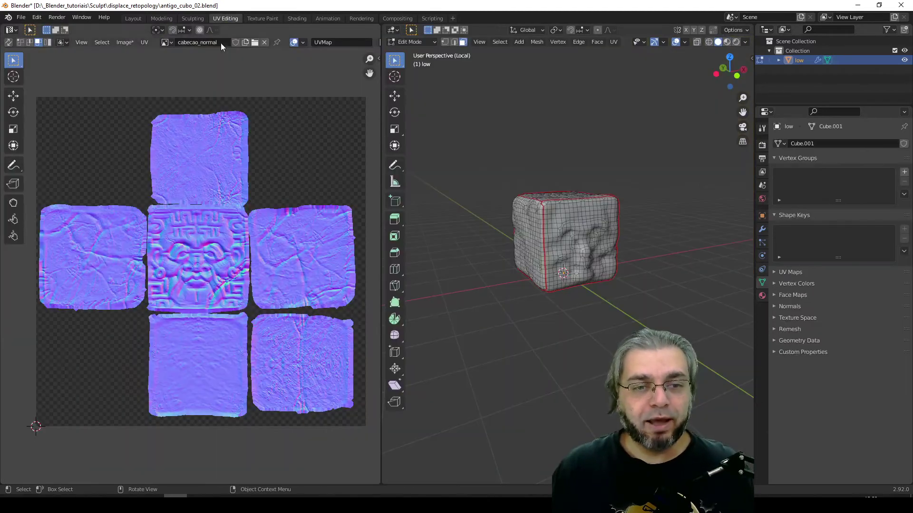
click(124, 42)
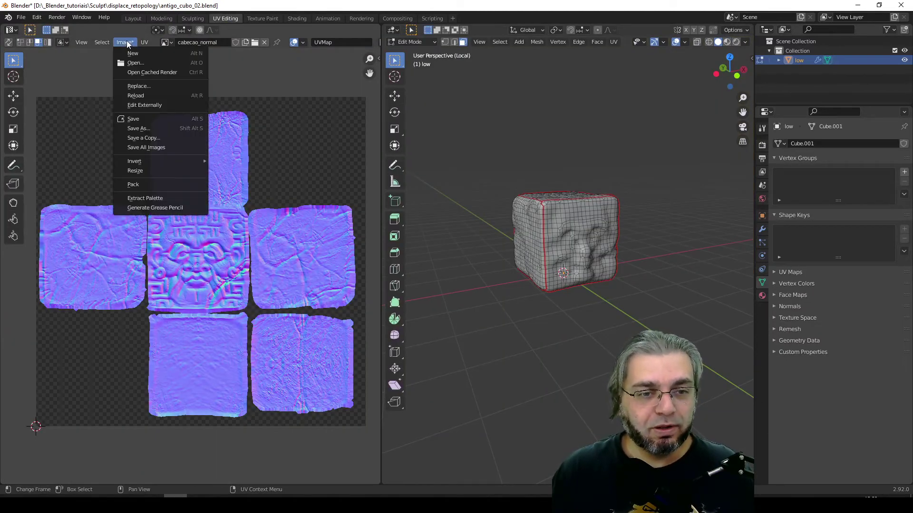
click(139, 125)
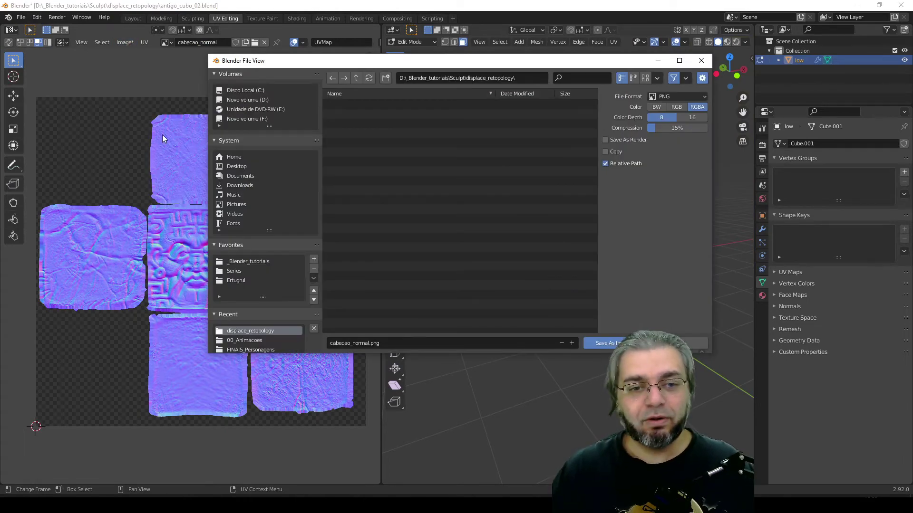
click(236, 166)
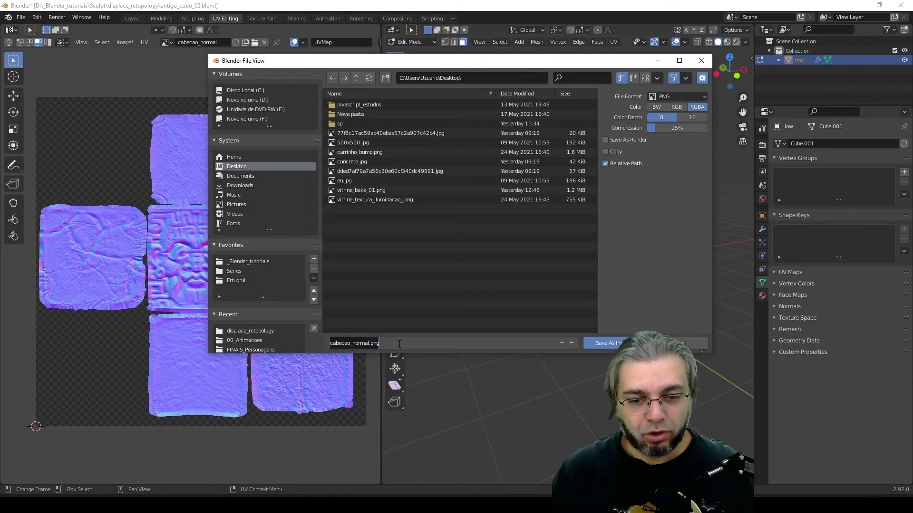
click(601, 344)
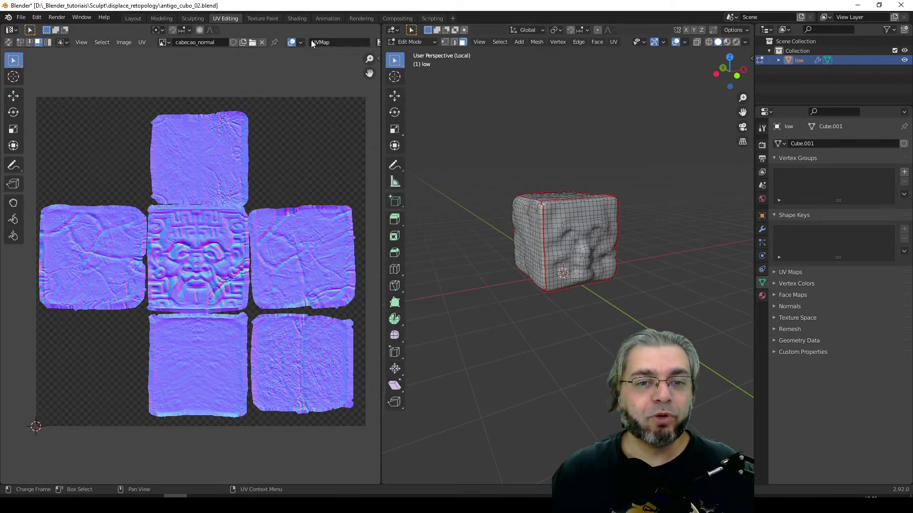
Add an Image Texture node to the cube's material in the Shading workspace.
click(296, 18)
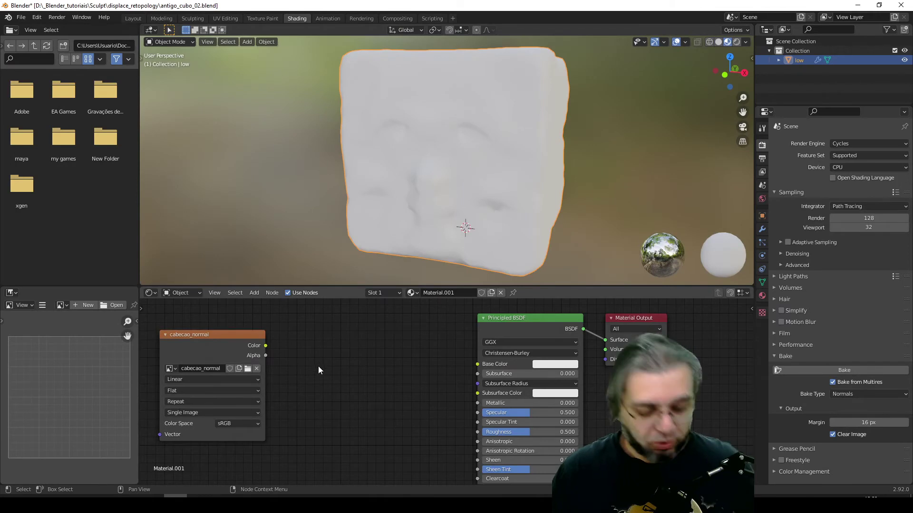
key(shift+a)
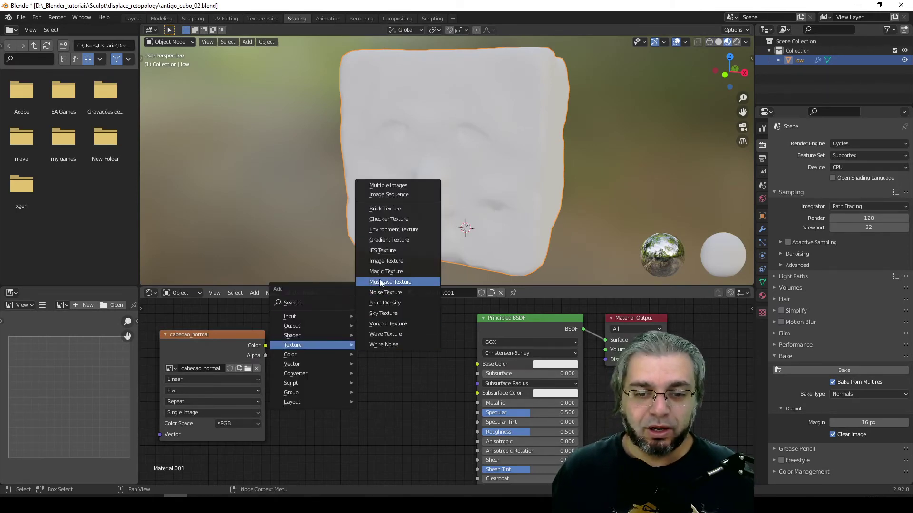
click(386, 261)
click(326, 333)
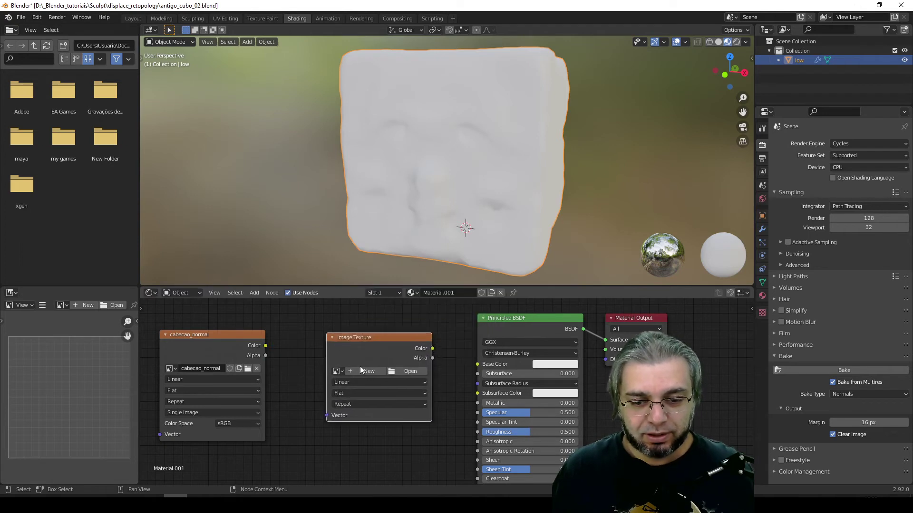
Give the node a new 2048×2048 image named cabecao_disp, then select the low cube.
click(366, 371)
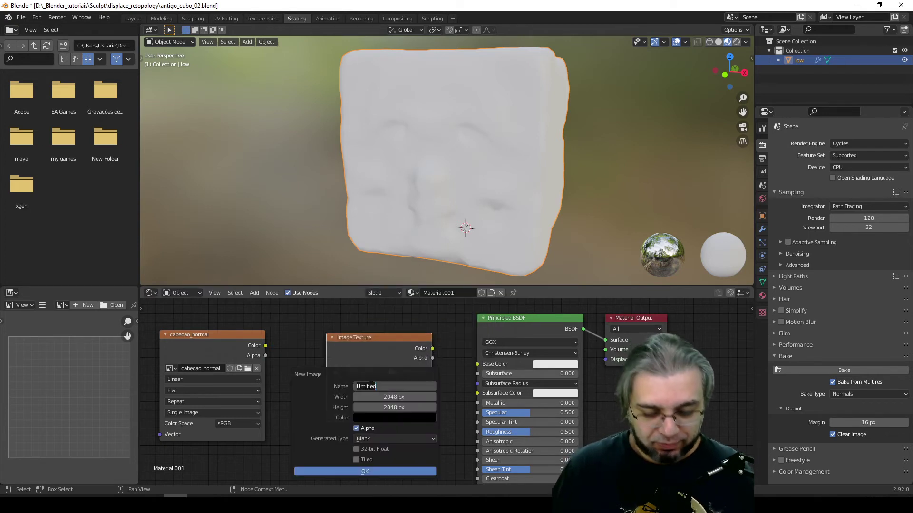
text(cab)
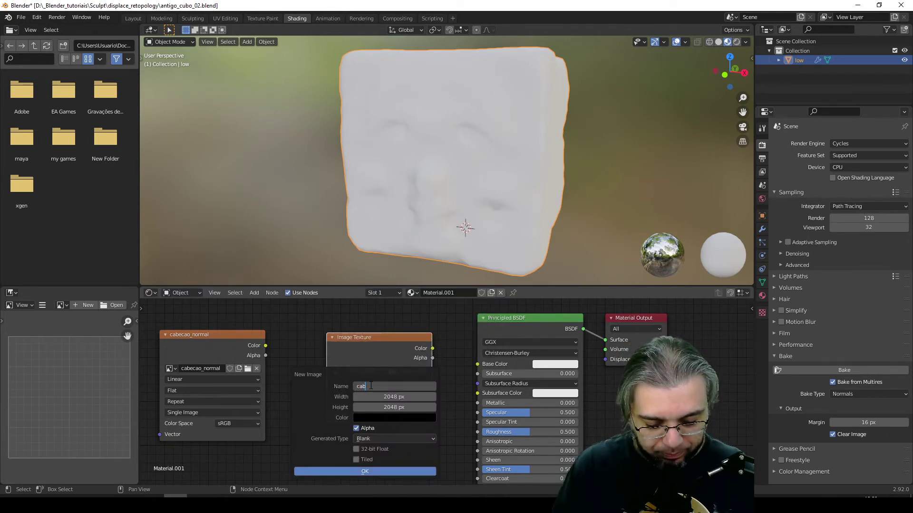
text(ecao_disp)
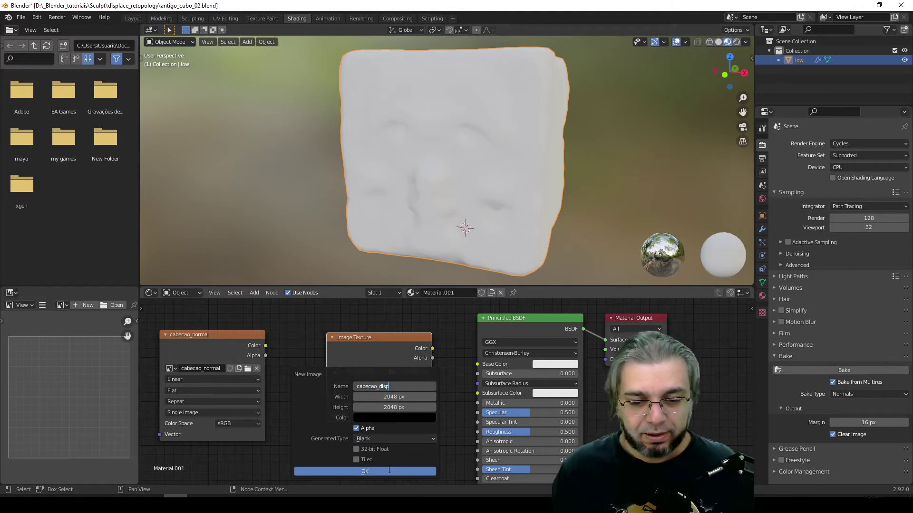
click(389, 471)
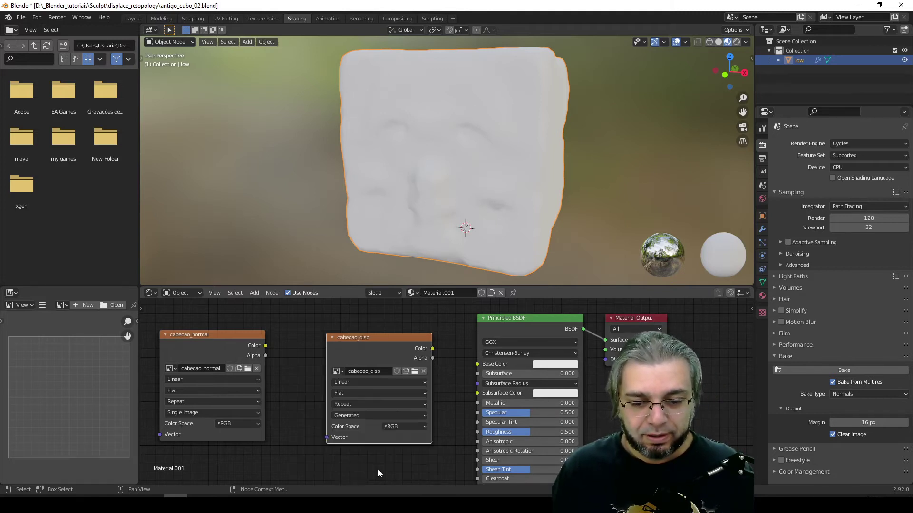
click(314, 252)
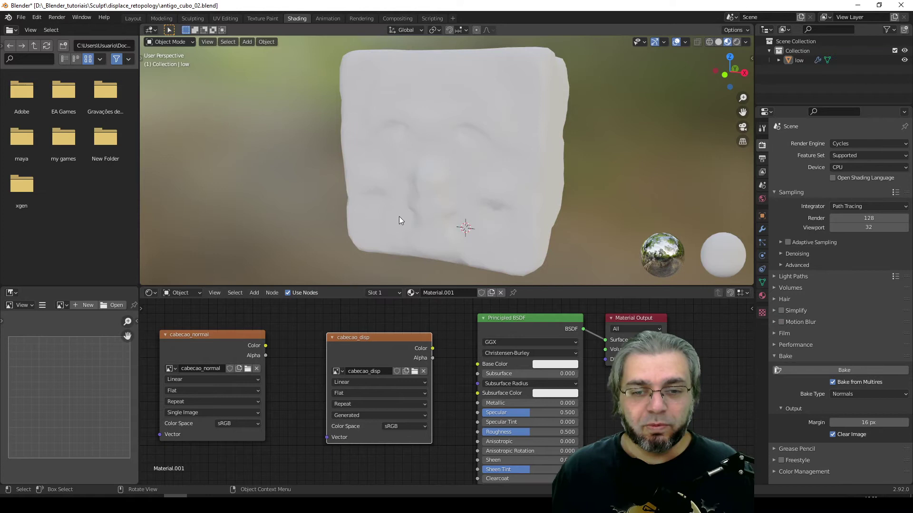
click(431, 171)
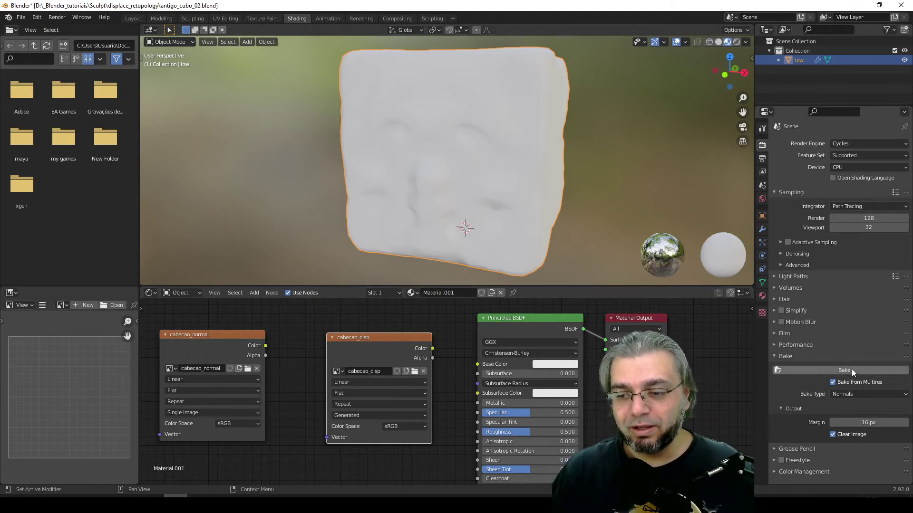
Switch the Bake Type to Displacement and bake the multires detail into cabecao_disp.
click(846, 396)
click(852, 415)
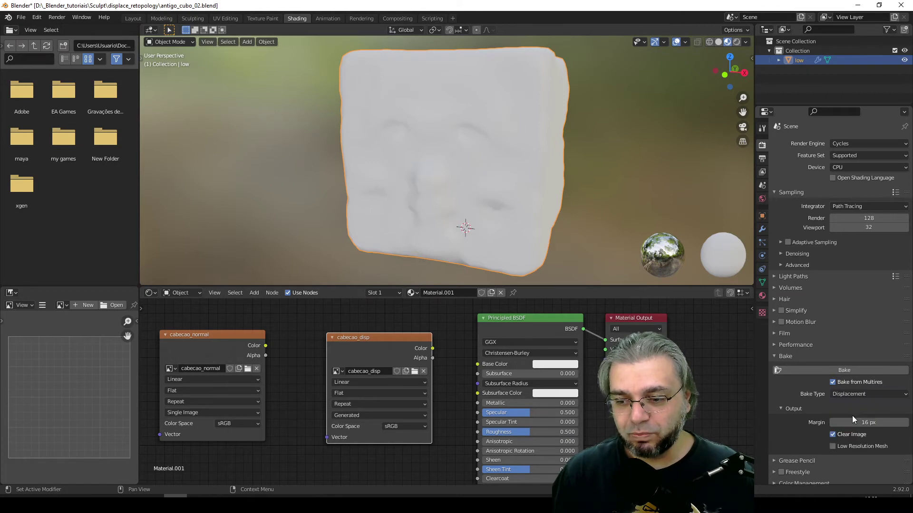
click(839, 371)
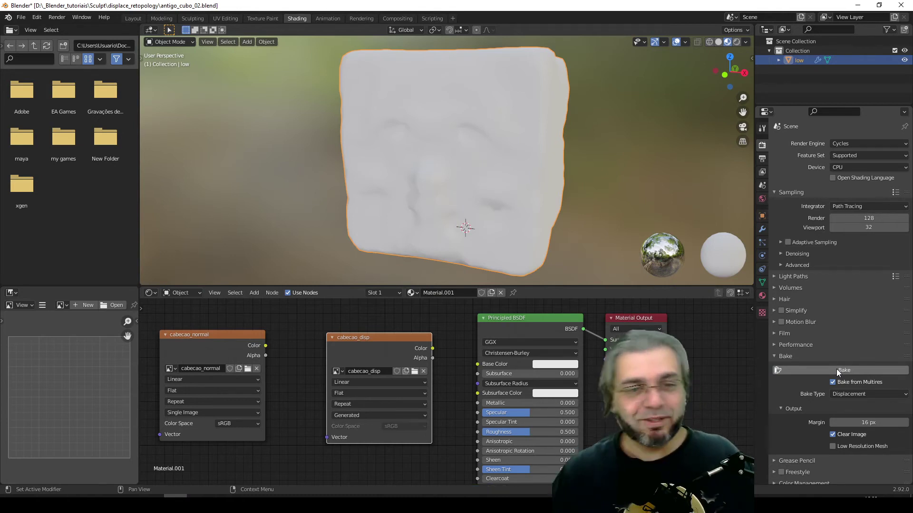
In UV Editing, view the cabecao_normal, cabecao_disp and box_normal images in turn.
click(224, 18)
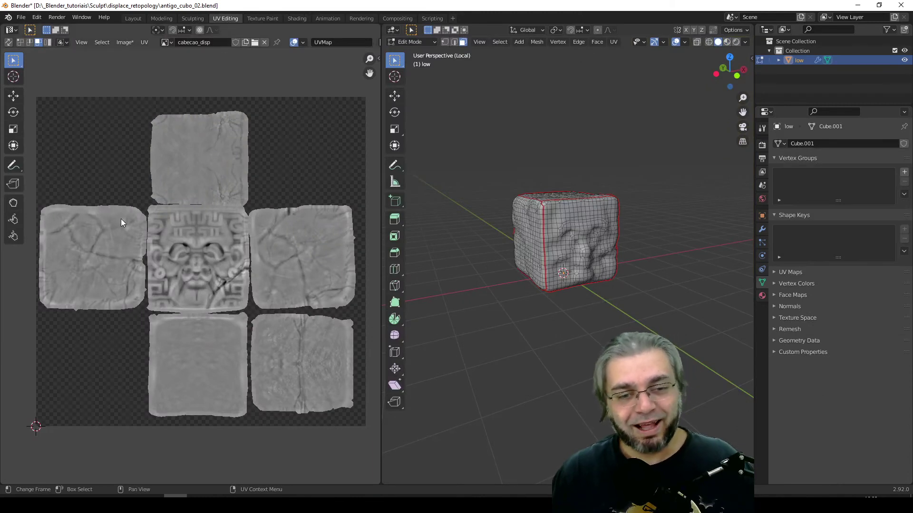
click(167, 42)
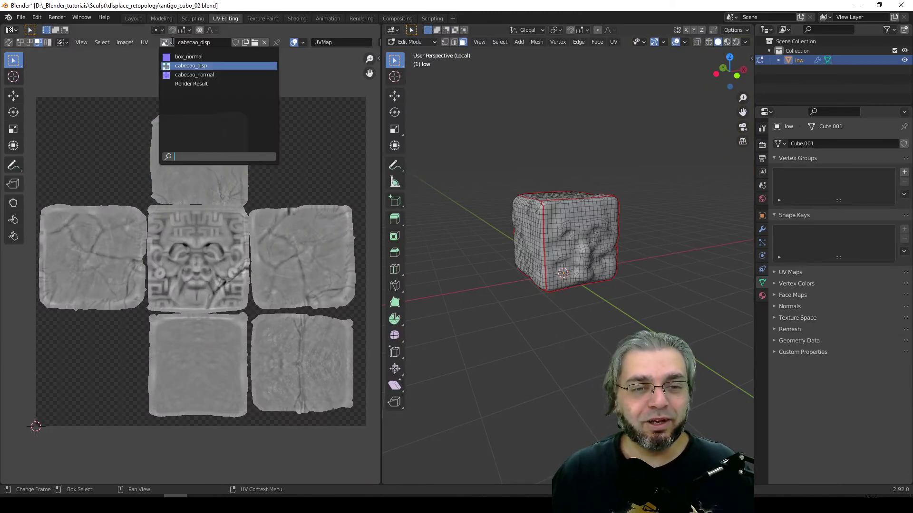
click(184, 75)
click(166, 42)
click(181, 67)
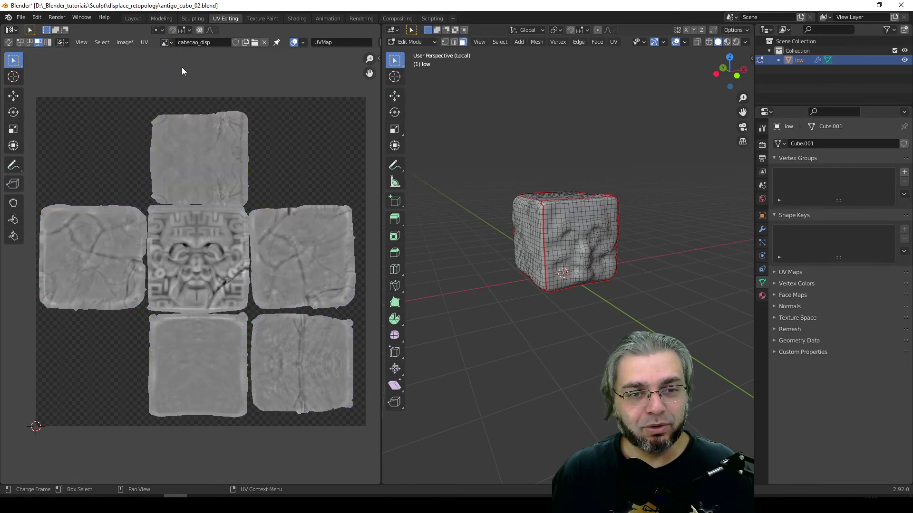
click(167, 42)
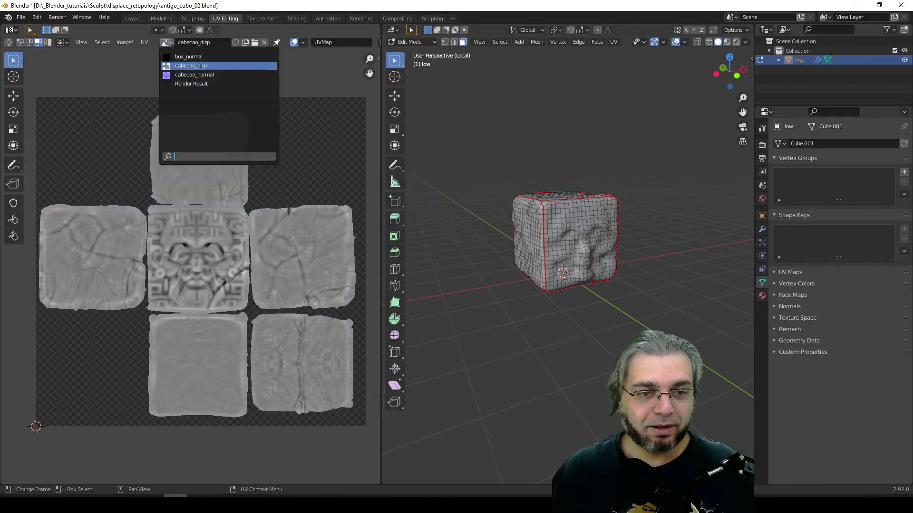
click(186, 56)
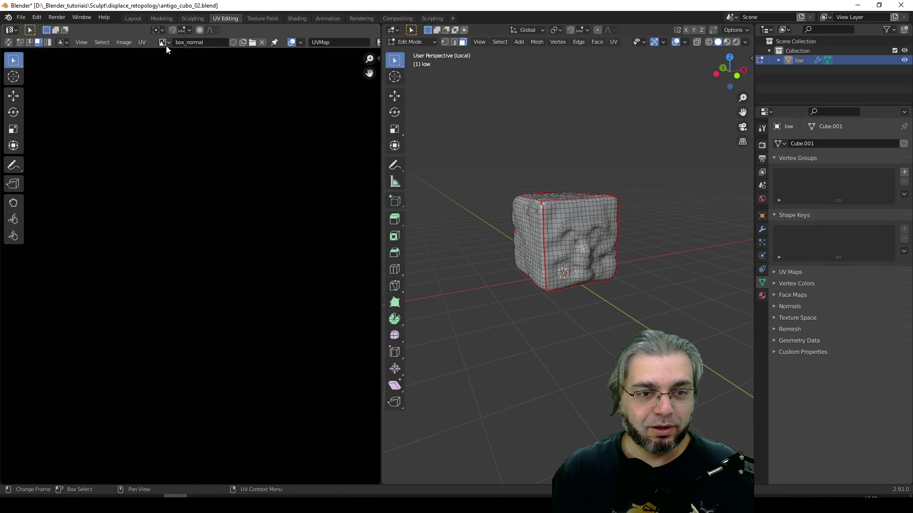
Compare cabecao_normal with cabecao_disp, zooming into the carved face on the displacement map.
click(164, 43)
click(182, 73)
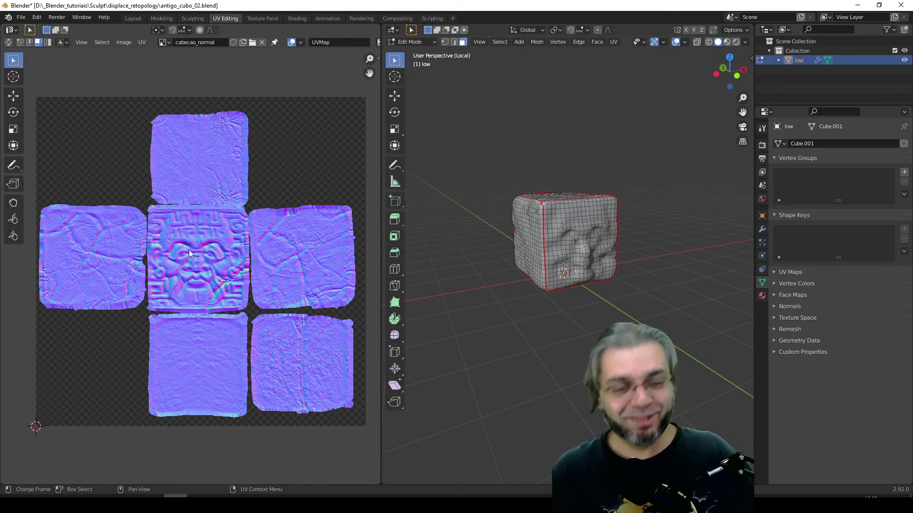
click(169, 41)
click(188, 65)
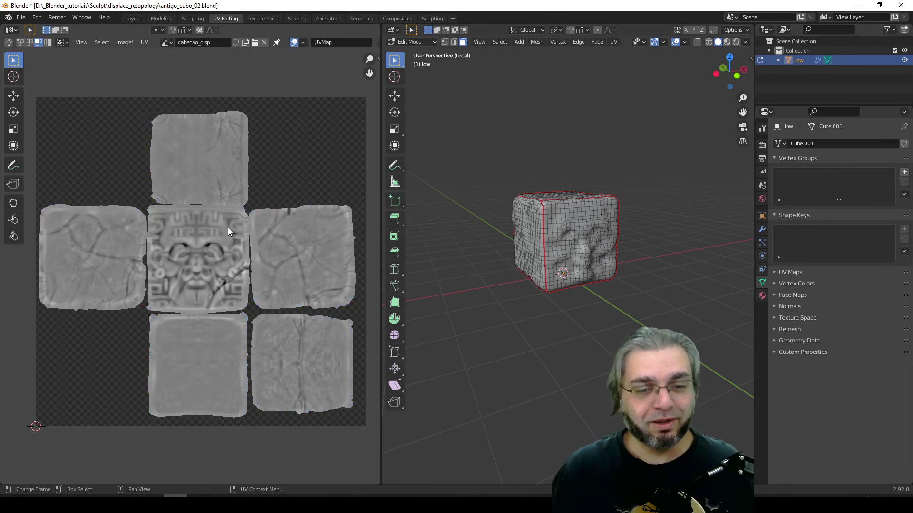
ctrl+middle_drag(227, 228, 181, 193)
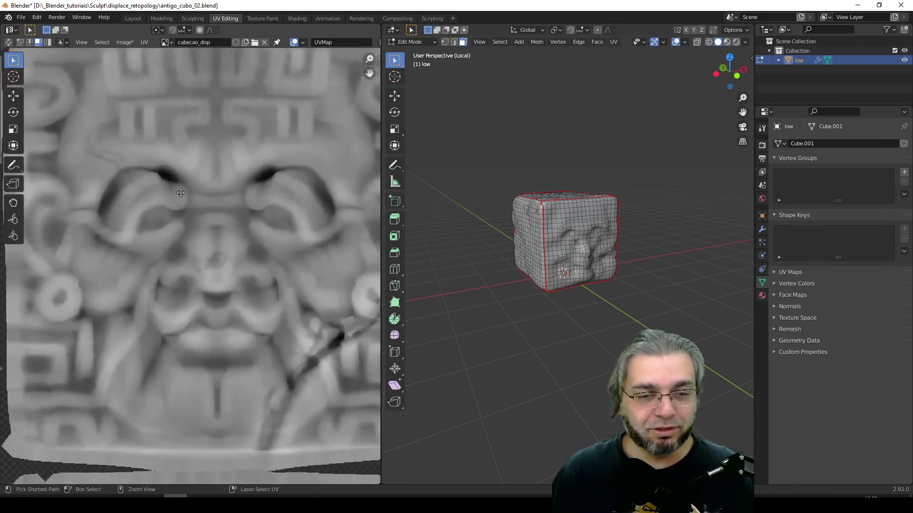
mouse_move(180, 193)
ctrl+middle_down()
mouse_move(274, 233)
mouse_move(220, 207)
ctrl+middle_up()
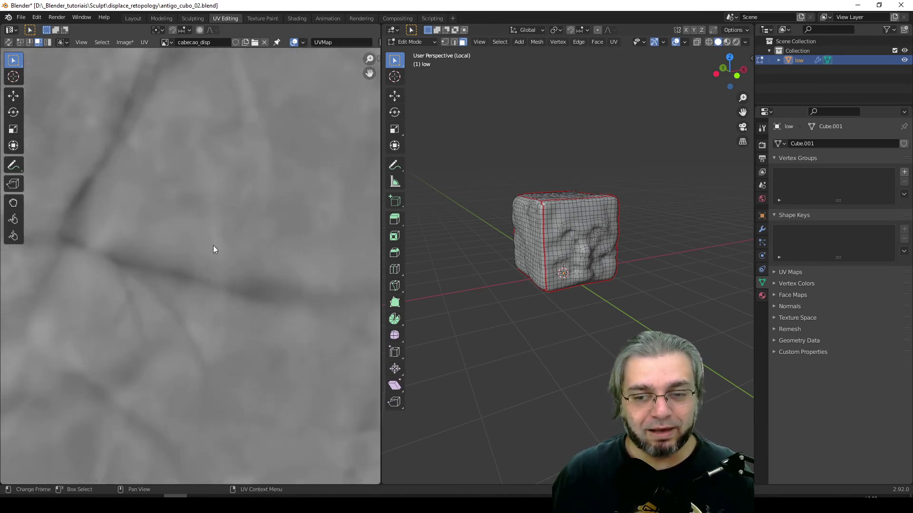
click(133, 18)
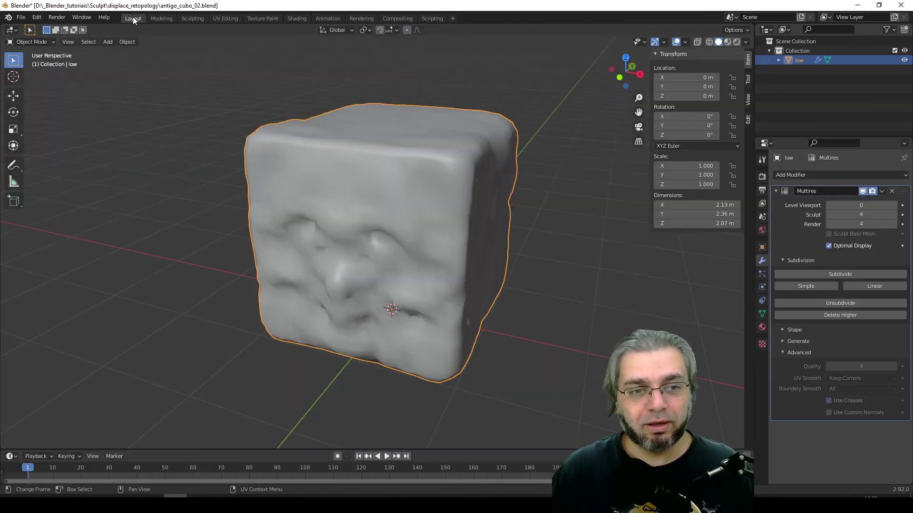